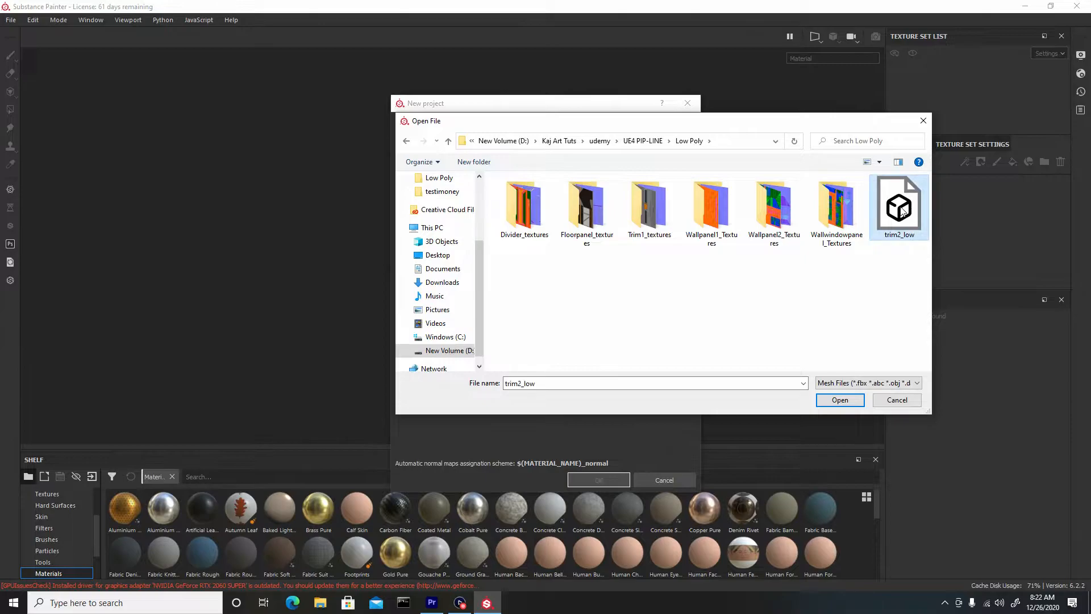
Create a new project from the trim2_low mesh in the Low Poly folder.
{"action": "left_click", "coordinate": [843, 399]}
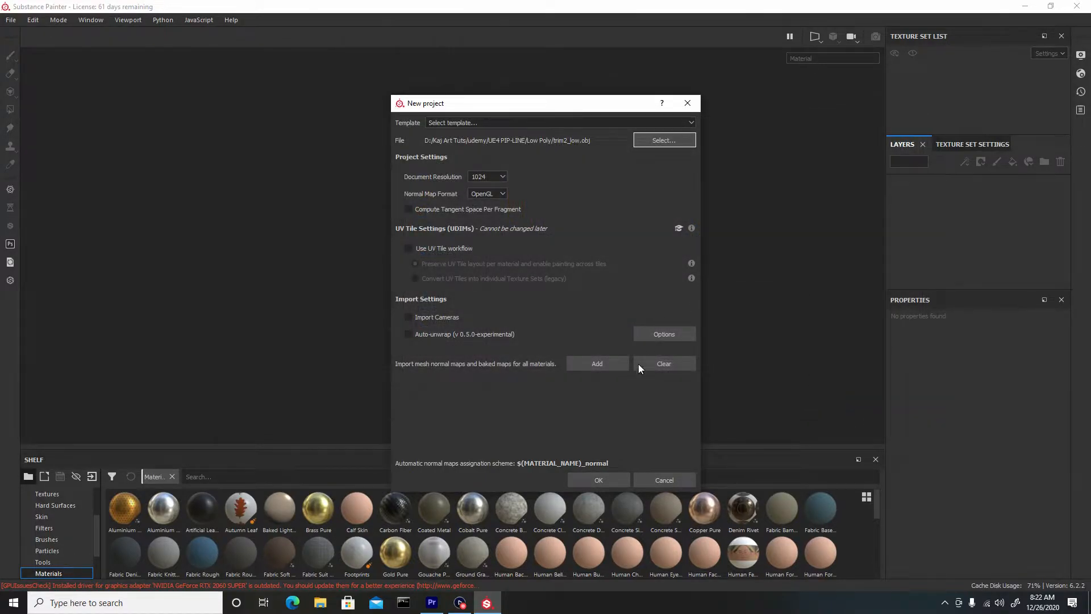
{"action": "left_click", "coordinate": [592, 483]}
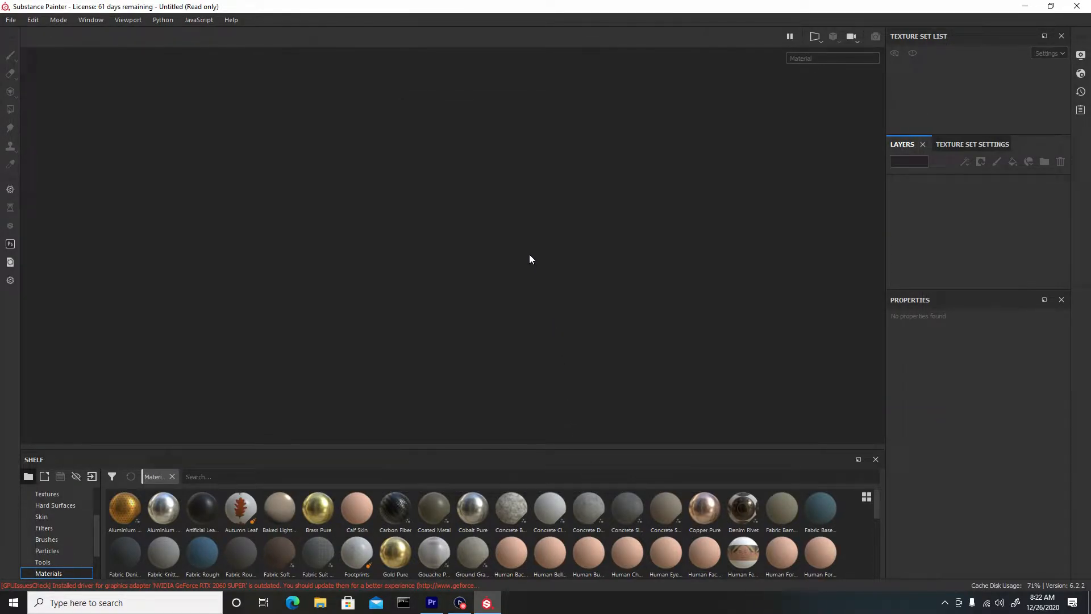
{"action": "mouse_move", "coordinate": [528, 253]}
{"action": "left_mouse_down", "text": "alt"}
{"action": "mouse_move", "coordinate": [446, 310]}
{"action": "mouse_move", "coordinate": [616, 322]}
{"action": "mouse_move", "coordinate": [505, 323]}
{"action": "left_mouse_up", "text": "alt"}
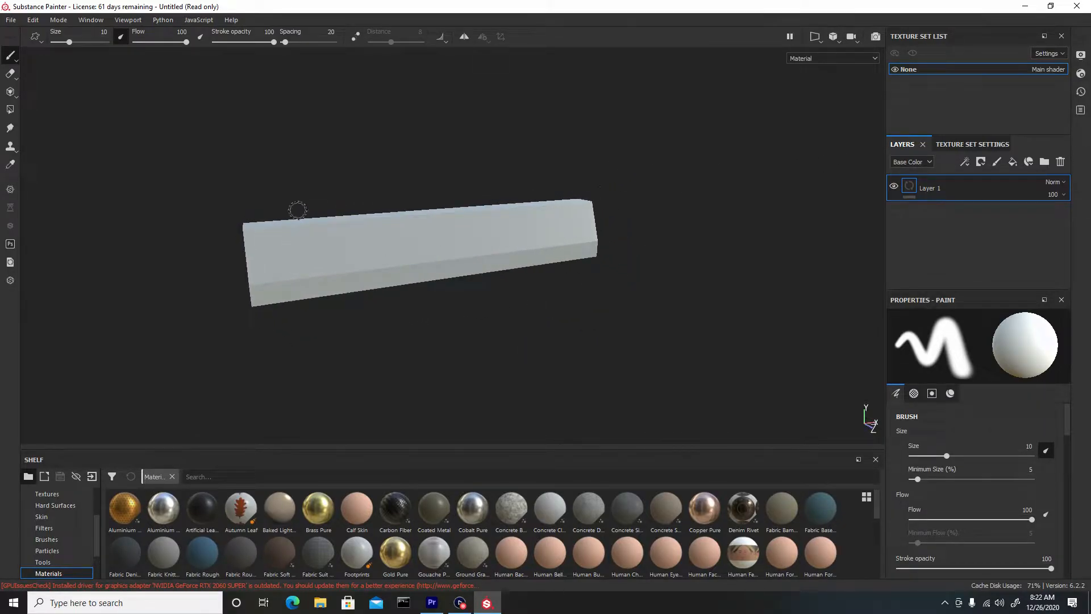
Start a mesh map bake for the texture set and set its output size to 4096.
{"action": "left_click", "coordinate": [971, 146]}
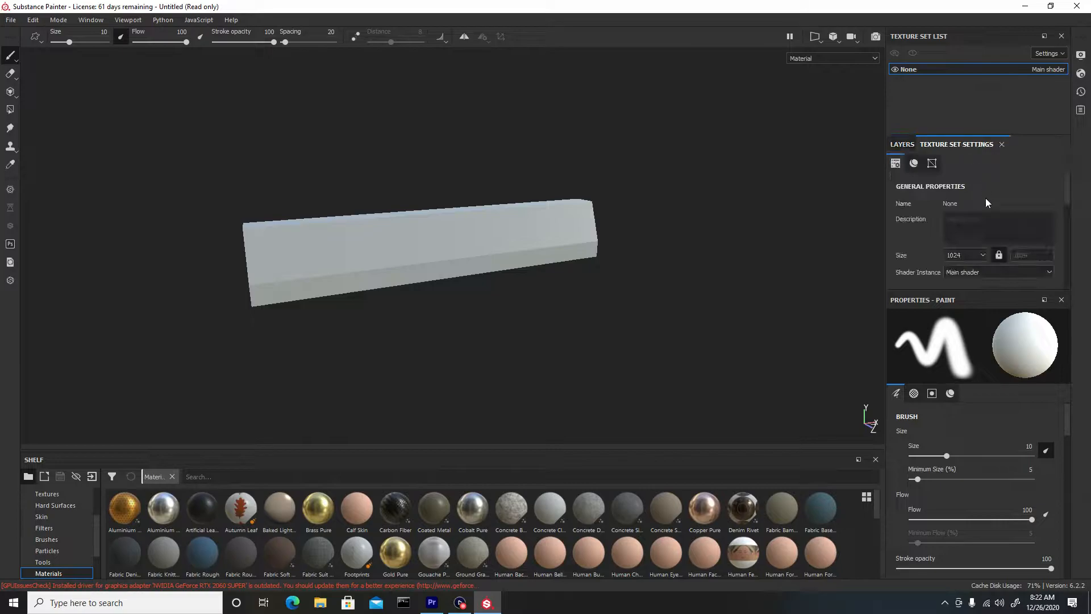
{"action": "scroll", "coordinate": [984, 202], "scroll_direction": "down", "scroll_amount": 3}
{"action": "scroll", "coordinate": [1041, 216], "scroll_direction": "down", "scroll_amount": 2}
{"action": "scroll", "coordinate": [1040, 223], "scroll_direction": "down", "scroll_amount": 3}
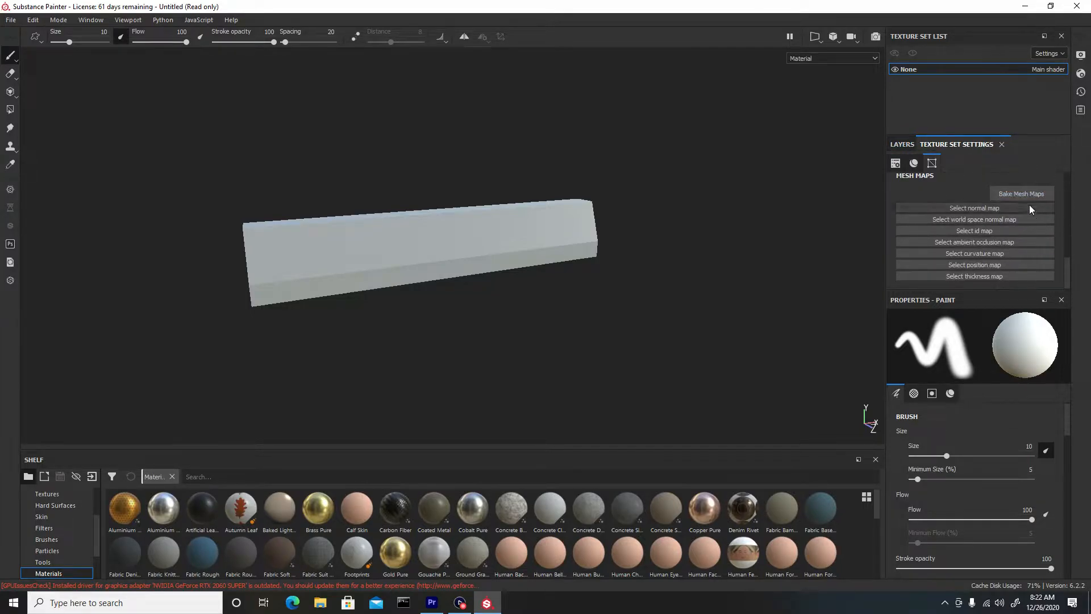
{"action": "left_click", "coordinate": [1021, 191]}
{"action": "left_click", "coordinate": [586, 146]}
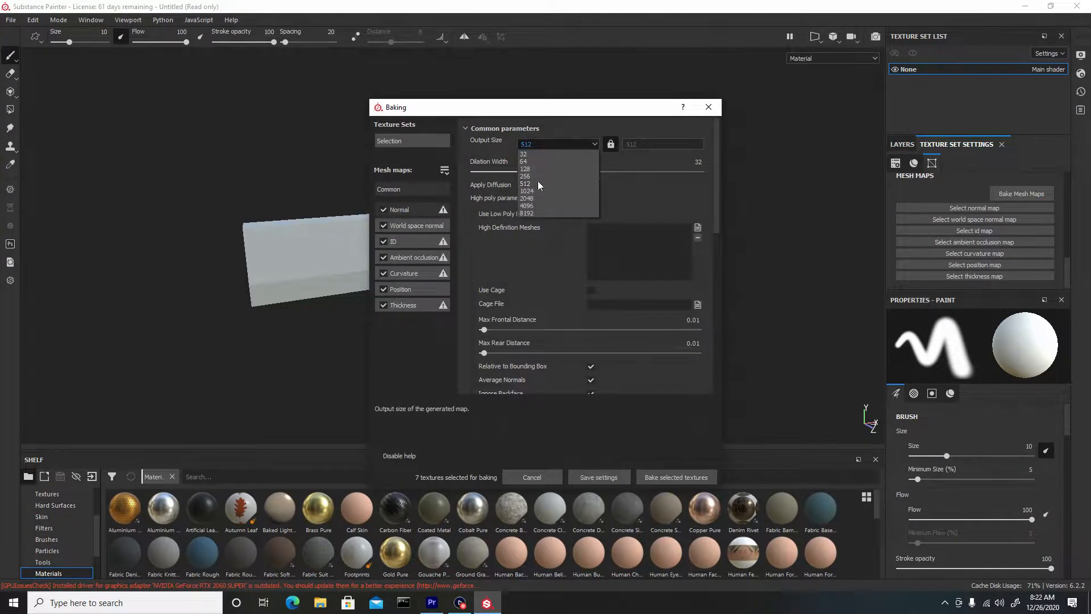
{"action": "left_click", "coordinate": [539, 206]}
Load trim2_high from the High Poly folder as the high definition mesh for the bake.
{"action": "left_click", "coordinate": [696, 227]}
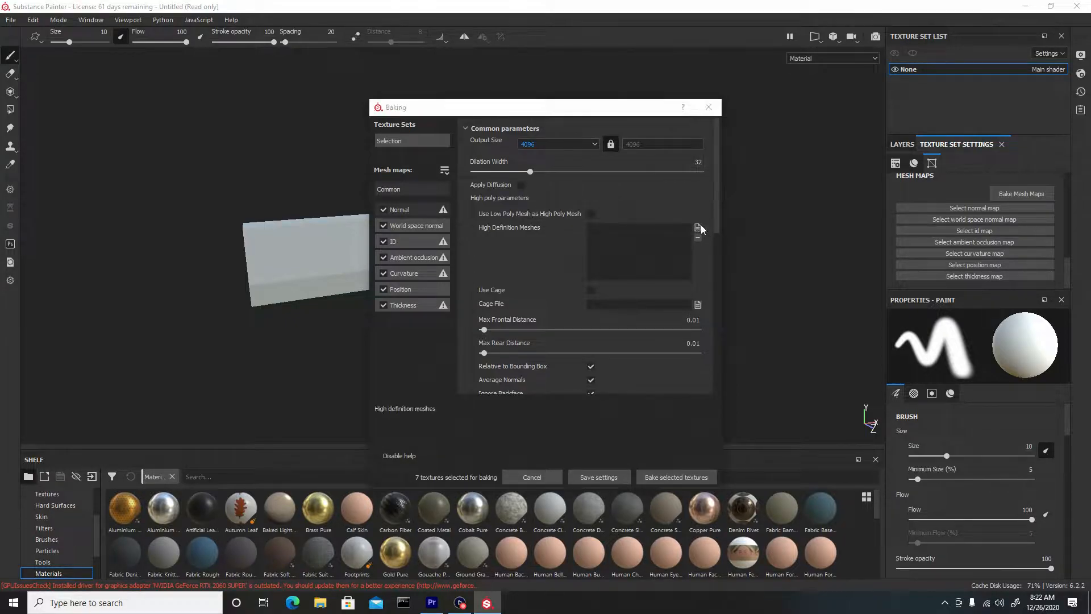
{"action": "left_click", "coordinate": [622, 145]}
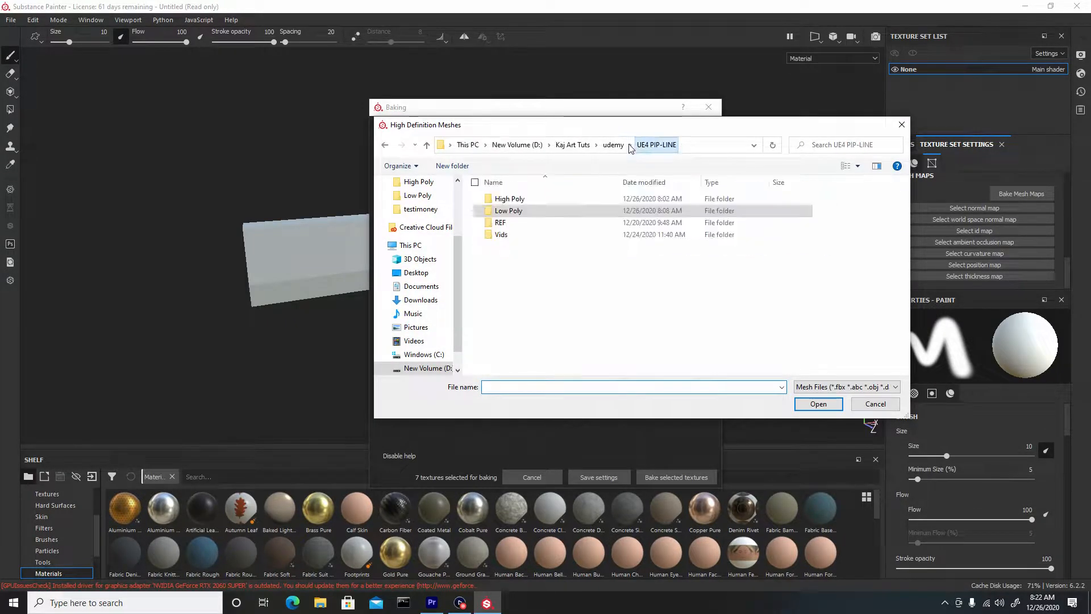
{"action": "double_click", "coordinate": [535, 198]}
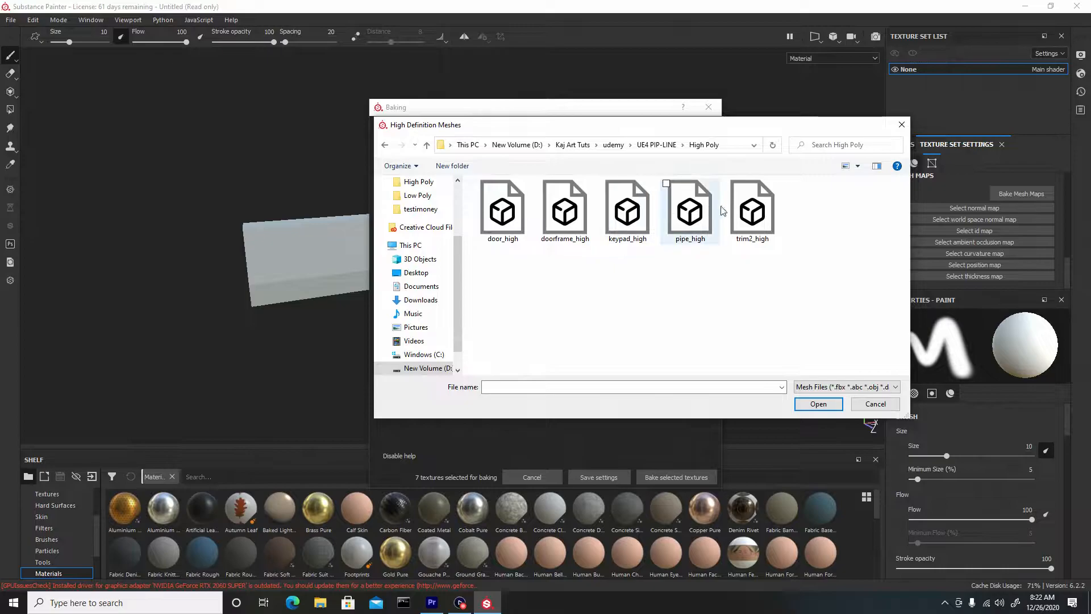
{"action": "left_click", "coordinate": [752, 211]}
{"action": "left_click", "coordinate": [818, 404]}
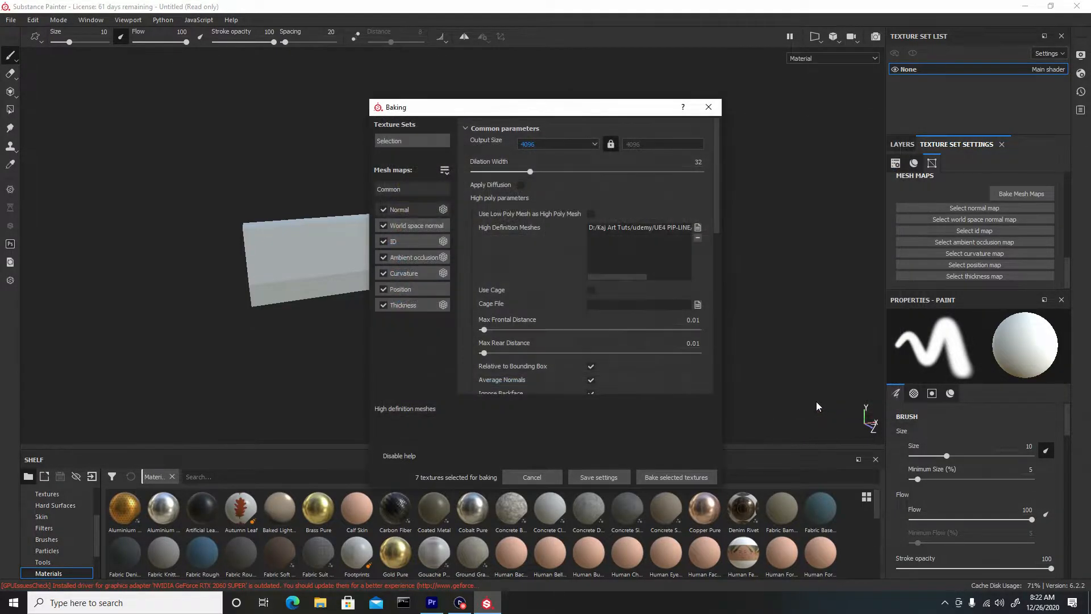
Set the bake's max frontal and rear distances to 0.024 and its antialiasing to Subsampling 8x8.
{"action": "left_click_drag", "start_coordinate": [487, 332], "coordinate": [489, 333]}
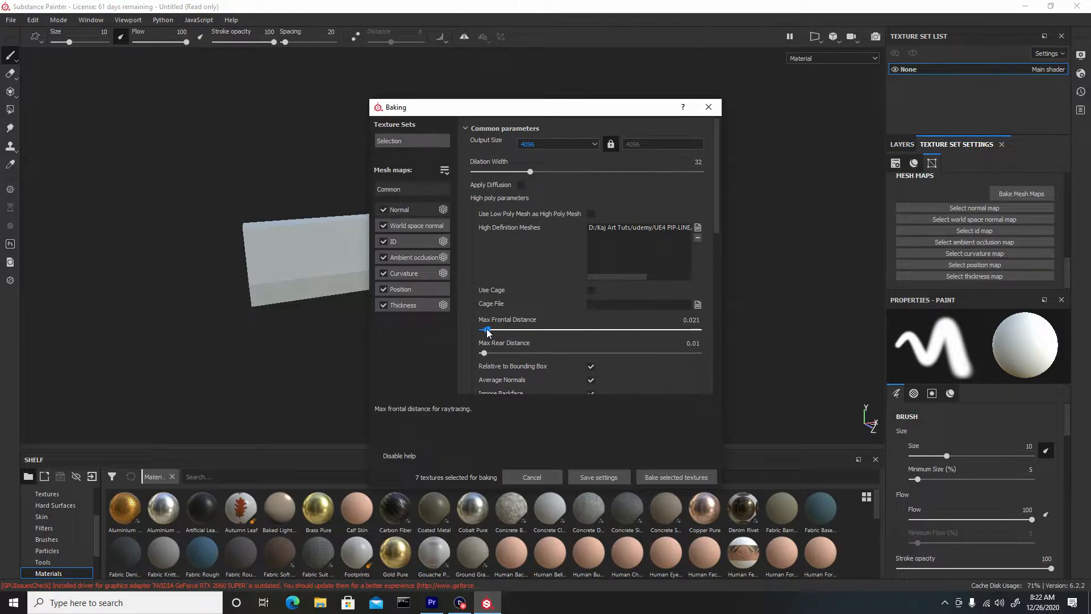
{"action": "left_click_drag", "start_coordinate": [485, 353], "coordinate": [489, 355]}
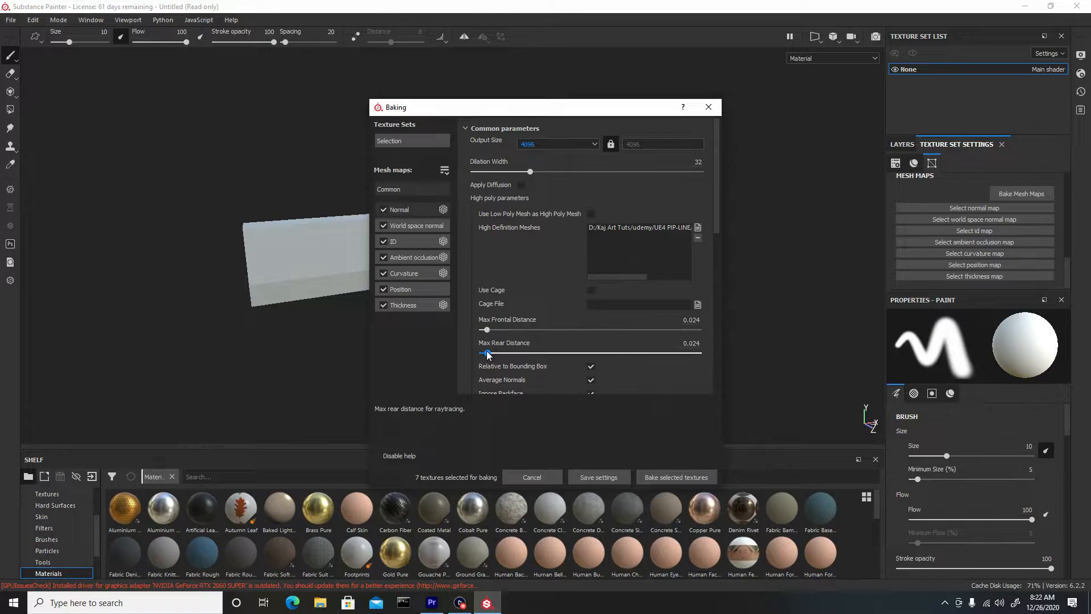
{"action": "scroll", "coordinate": [597, 272], "scroll_direction": "down", "scroll_amount": 4}
{"action": "left_click", "coordinate": [613, 273]}
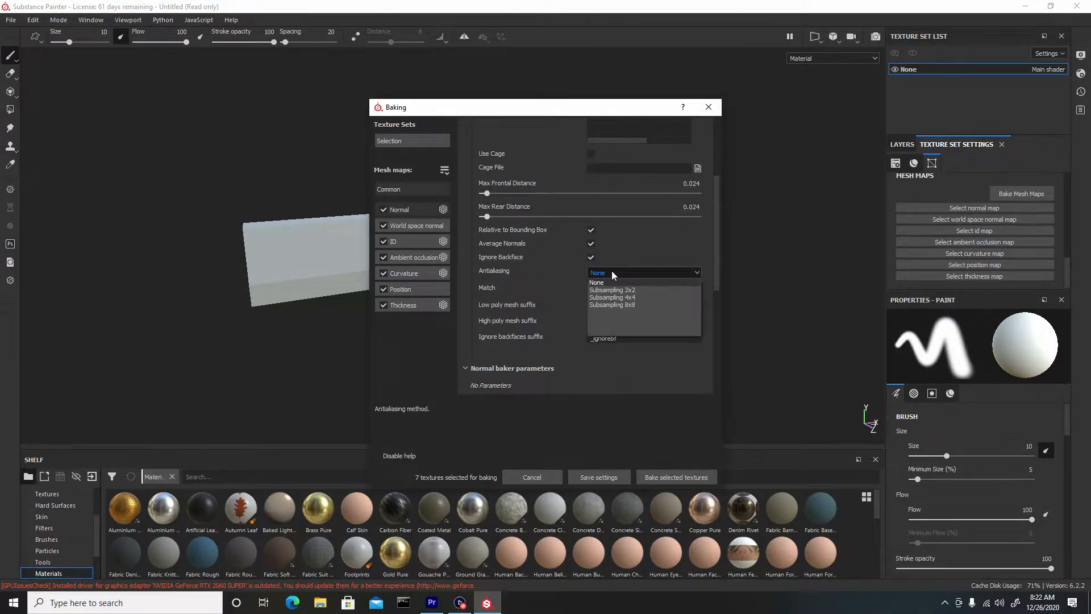
{"action": "left_click", "coordinate": [629, 305]}
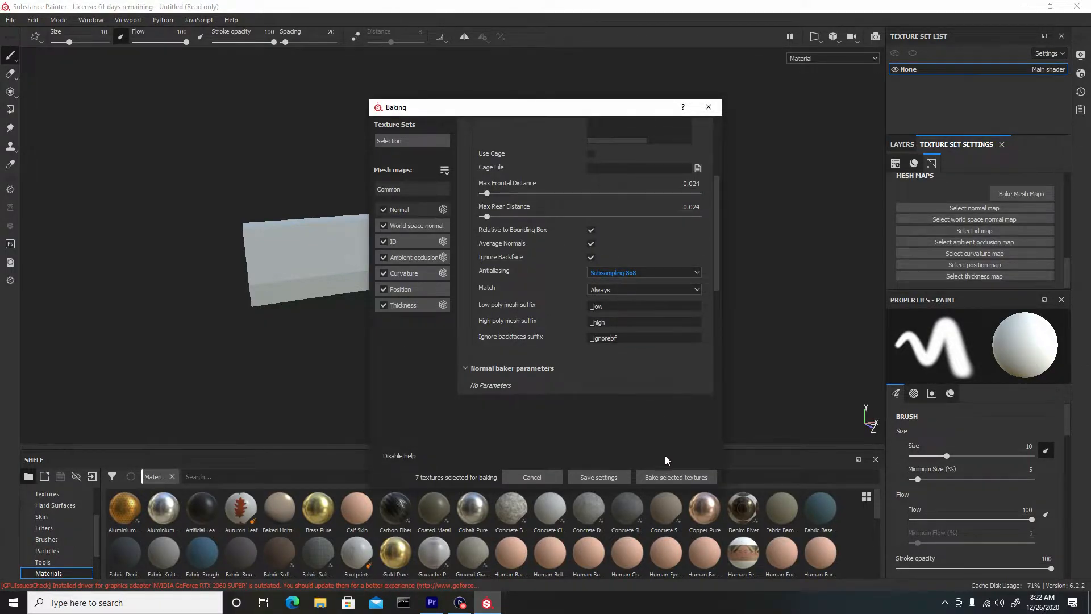
Bake all selected mesh maps and close the baking report.
{"action": "left_click", "coordinate": [660, 476]}
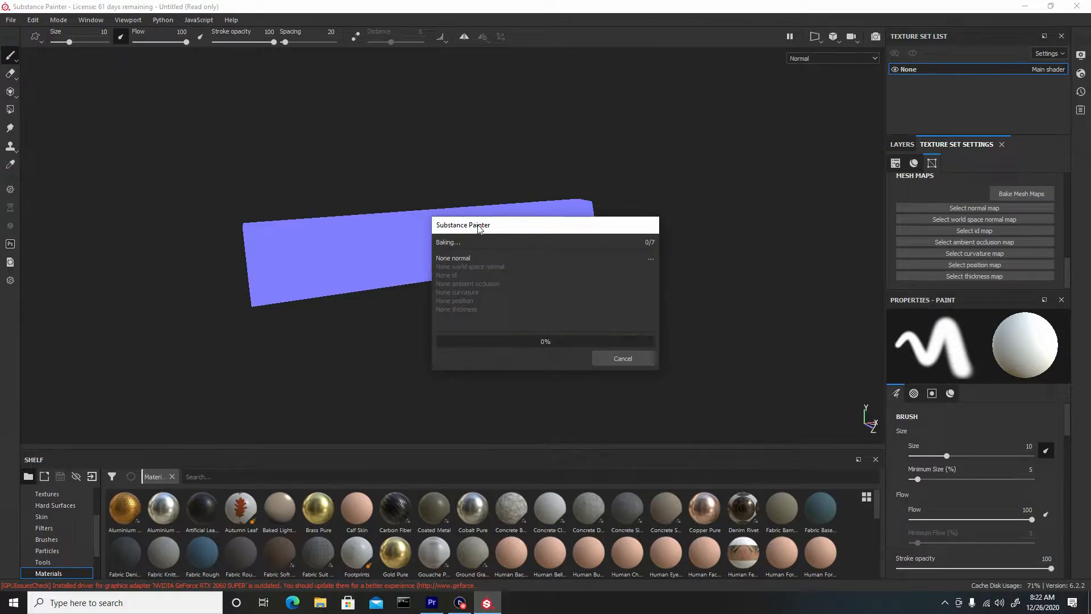
{"action": "left_click_drag", "start_coordinate": [478, 227], "coordinate": [667, 154]}
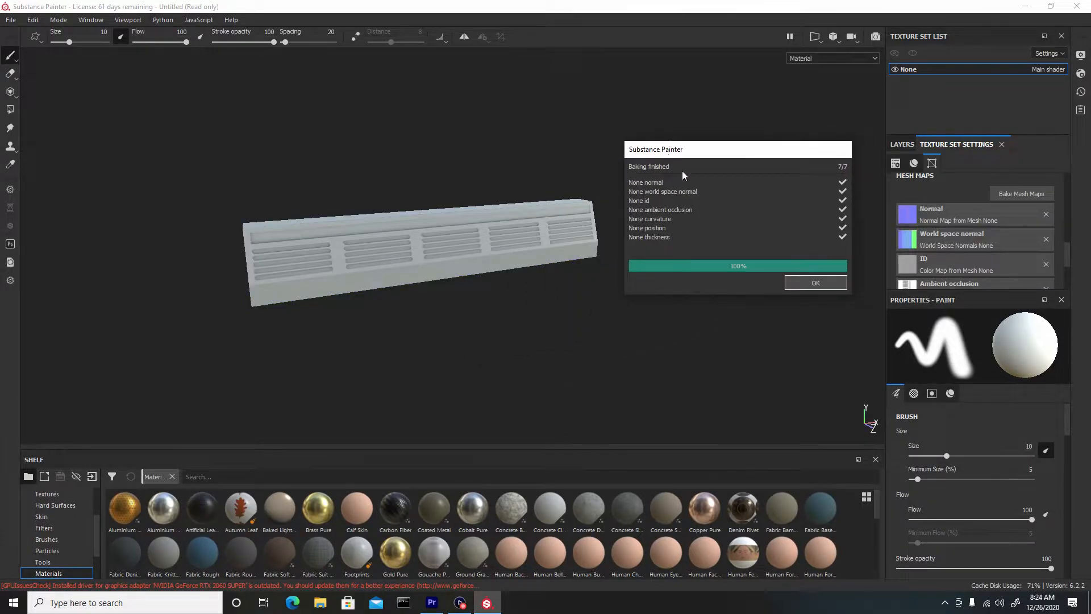
{"action": "left_click", "coordinate": [813, 283]}
{"action": "mouse_move", "coordinate": [405, 340]}
{"action": "right_mouse_down", "text": "shift"}
{"action": "mouse_move", "coordinate": [538, 335]}
{"action": "mouse_move", "coordinate": [392, 319]}
{"action": "mouse_move", "coordinate": [423, 321]}
{"action": "right_mouse_up", "text": "shift"}
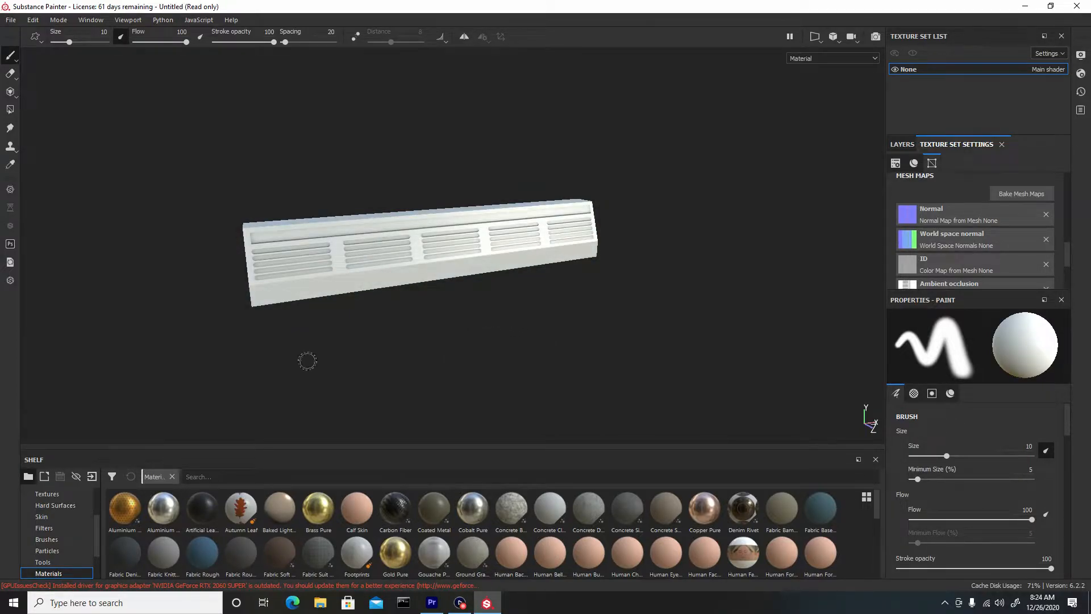
Apply the Glass Film Dirty Mirror smart material to the trim mesh.
{"action": "scroll", "coordinate": [98, 538], "scroll_direction": "down", "scroll_amount": 1}
{"action": "scroll", "coordinate": [97, 538], "scroll_direction": "down", "scroll_amount": 1}
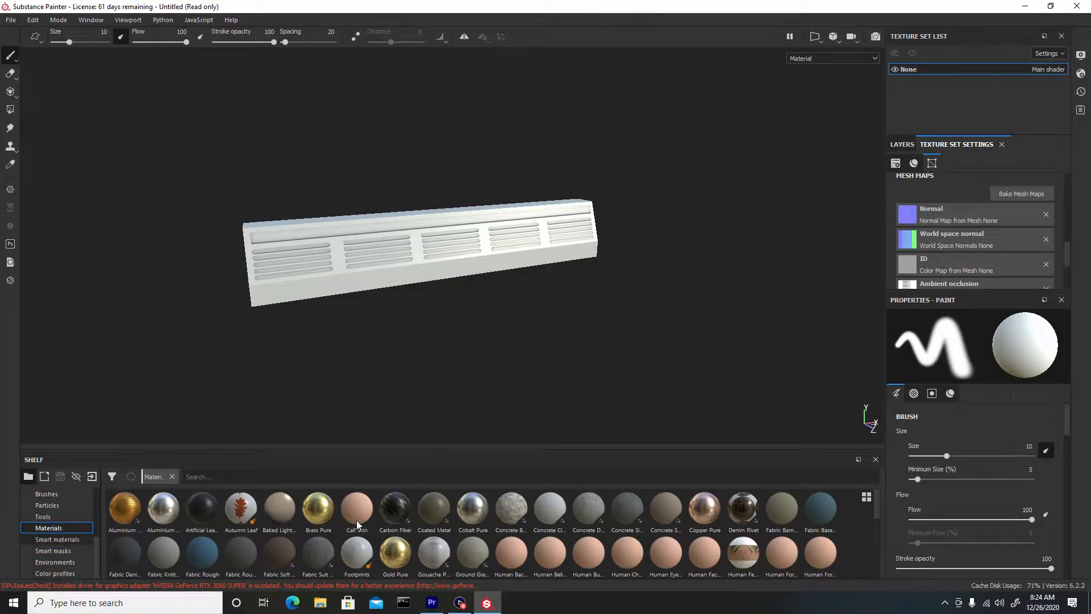
{"action": "key", "text": "Down"}
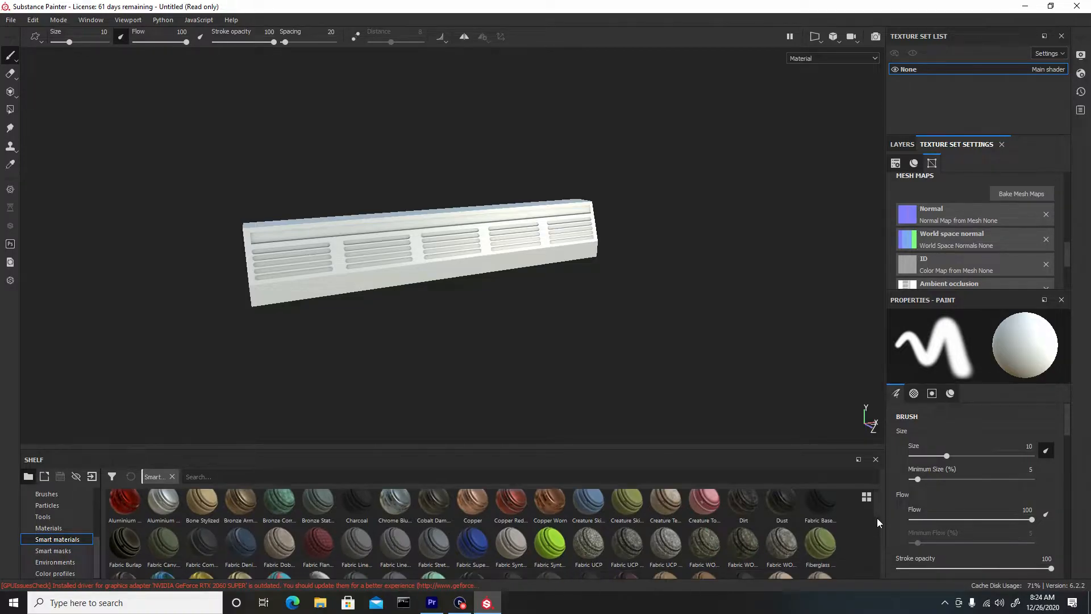
{"action": "scroll", "coordinate": [877, 508], "scroll_direction": "down", "scroll_amount": 2}
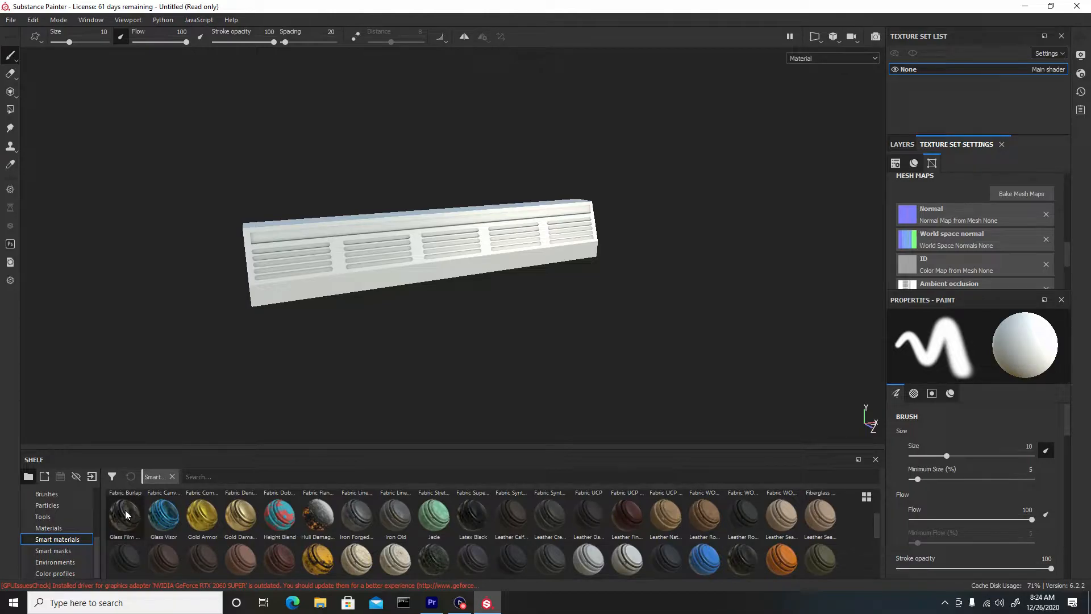
{"action": "mouse_move", "coordinate": [126, 514]}
{"action": "left_click_drag", "start_coordinate": [126, 515], "coordinate": [358, 264]}
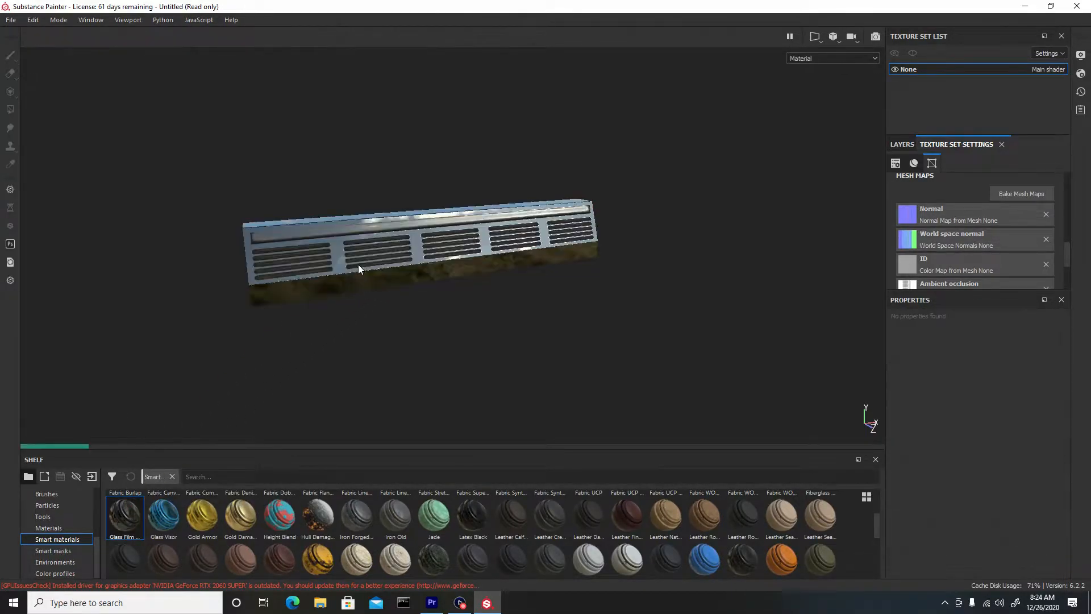
Set the Glass layer's roughness to about 0.323 and collapse the Glass Film Dirty Mirror folder.
{"action": "left_click", "coordinate": [900, 145]}
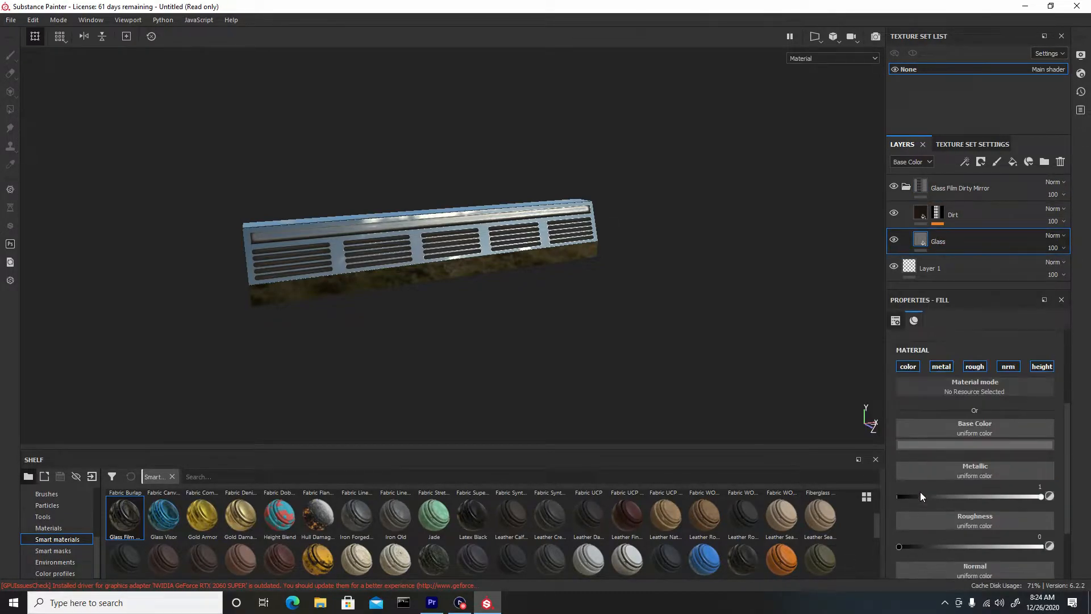
{"action": "scroll", "coordinate": [917, 482], "scroll_direction": "down", "scroll_amount": 1}
{"action": "mouse_move", "coordinate": [903, 512]}
{"action": "left_mouse_down"}
{"action": "mouse_move", "coordinate": [966, 514]}
{"action": "mouse_move", "coordinate": [936, 516]}
{"action": "mouse_move", "coordinate": [945, 517]}
{"action": "left_mouse_up"}
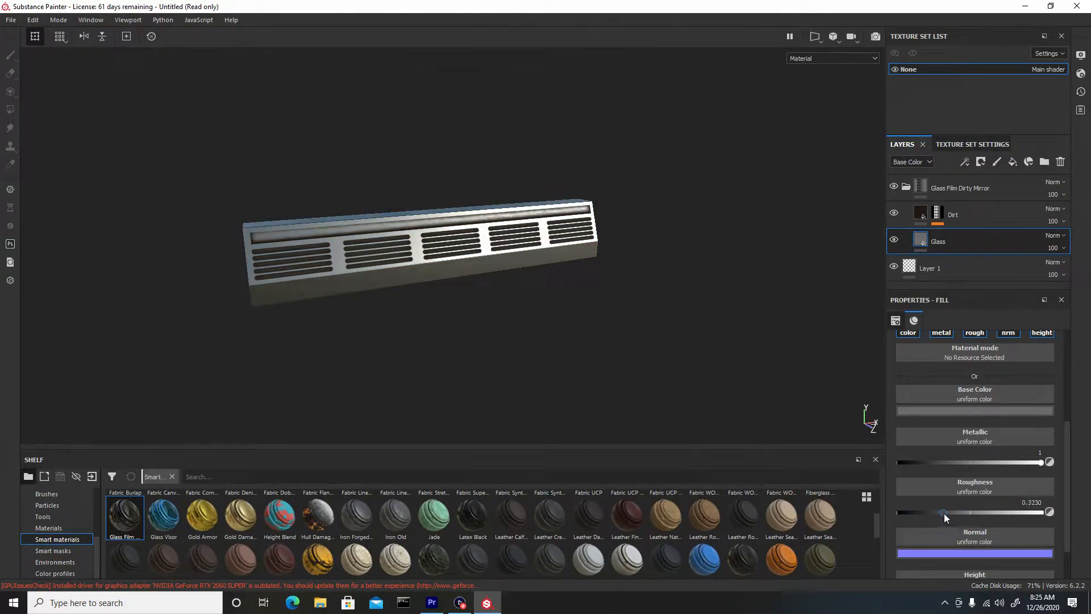
{"action": "left_click_drag", "start_coordinate": [649, 381], "coordinate": [621, 335], "text": "alt"}
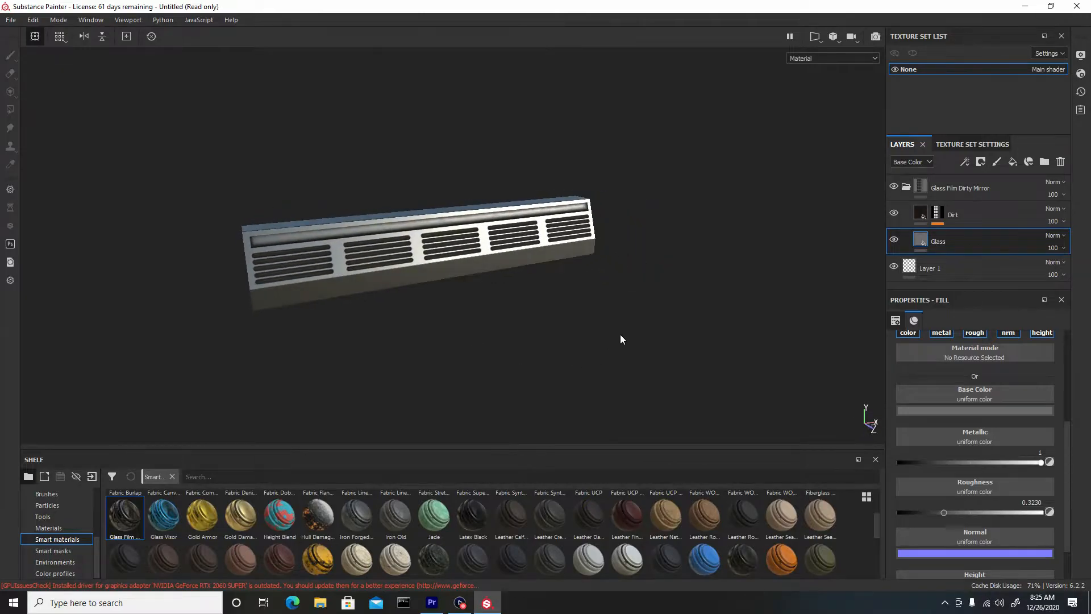
{"action": "left_click", "coordinate": [907, 187]}
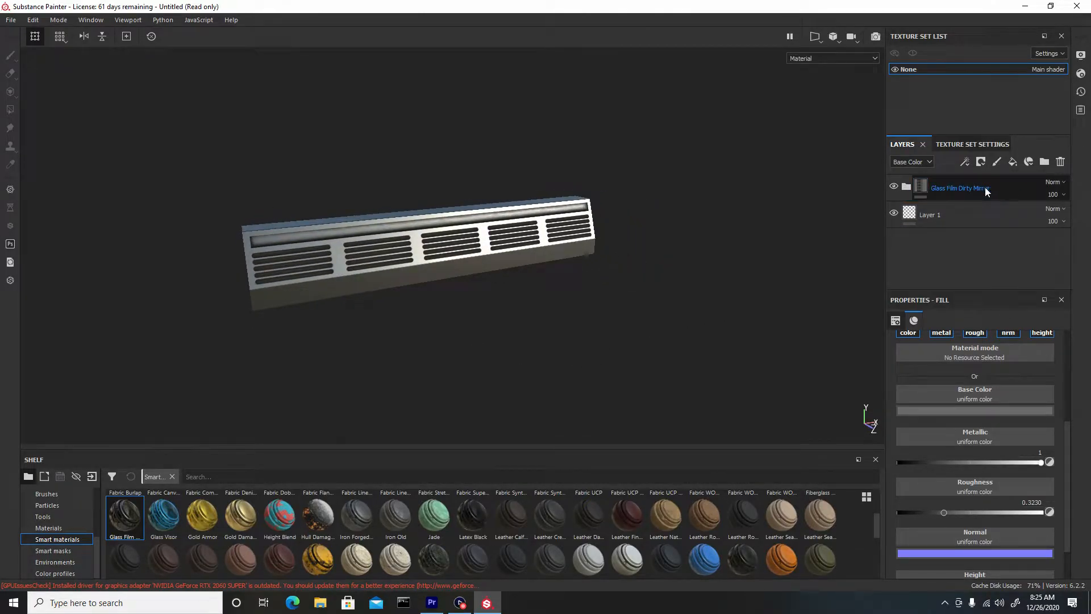
Apply the Fabric Stretchy Sci-Fi smart material to the trim, above the Glass Film Dirty Mirror folder.
{"action": "left_click", "coordinate": [986, 188]}
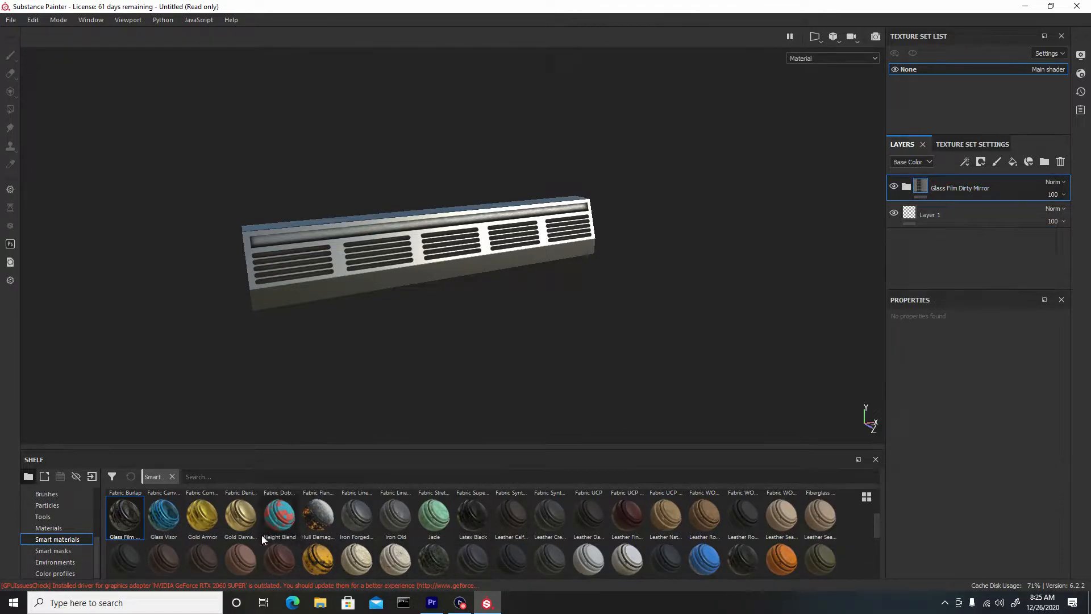
{"action": "mouse_move", "coordinate": [875, 526]}
{"action": "left_mouse_down"}
{"action": "mouse_move", "coordinate": [875, 499]}
{"action": "mouse_move", "coordinate": [884, 526]}
{"action": "left_mouse_up"}
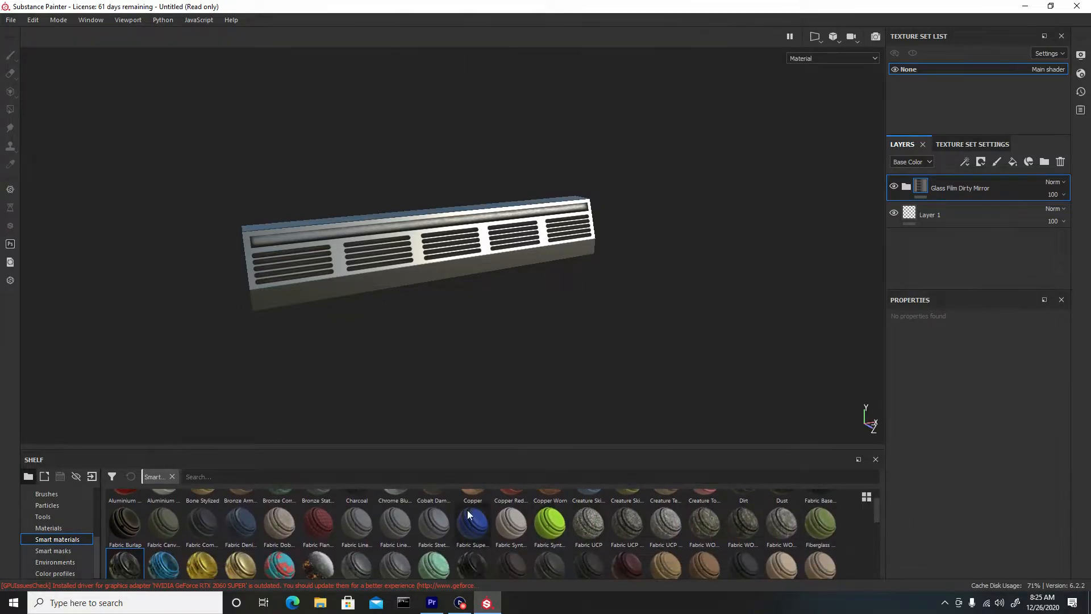
{"action": "left_click_drag", "start_coordinate": [434, 523], "coordinate": [374, 266]}
{"action": "scroll", "coordinate": [292, 249], "scroll_direction": "down", "scroll_amount": 2}
{"action": "scroll", "coordinate": [263, 247], "scroll_direction": "up", "scroll_amount": 4}
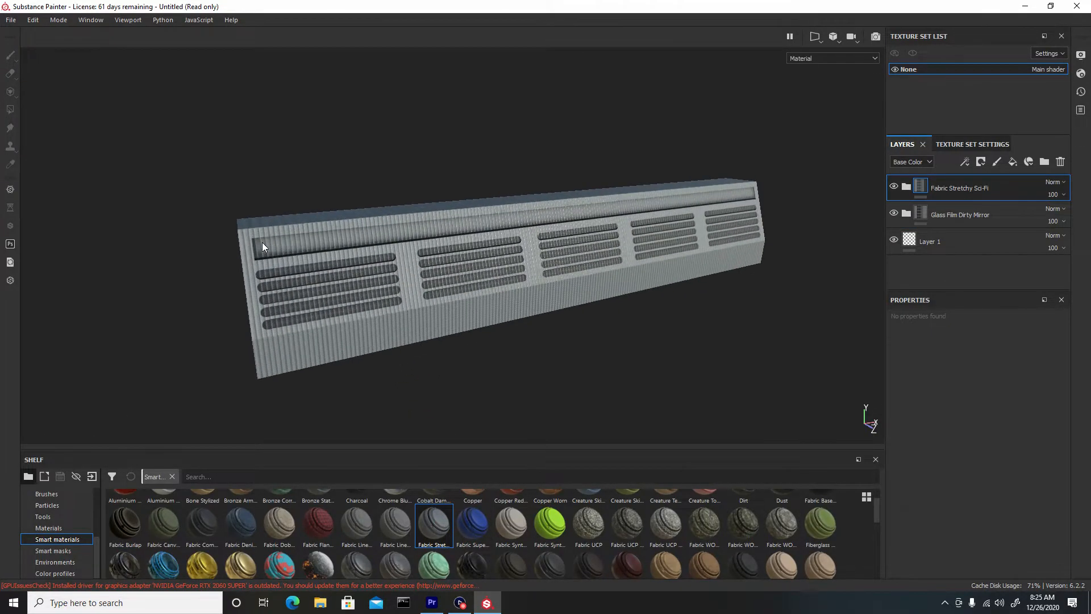
Change the Hexagon Pattern layer's base color to light grey, about R 0.366, G 0.372, B 0.384.
{"action": "left_click", "coordinate": [907, 187]}
{"action": "left_click", "coordinate": [919, 214]}
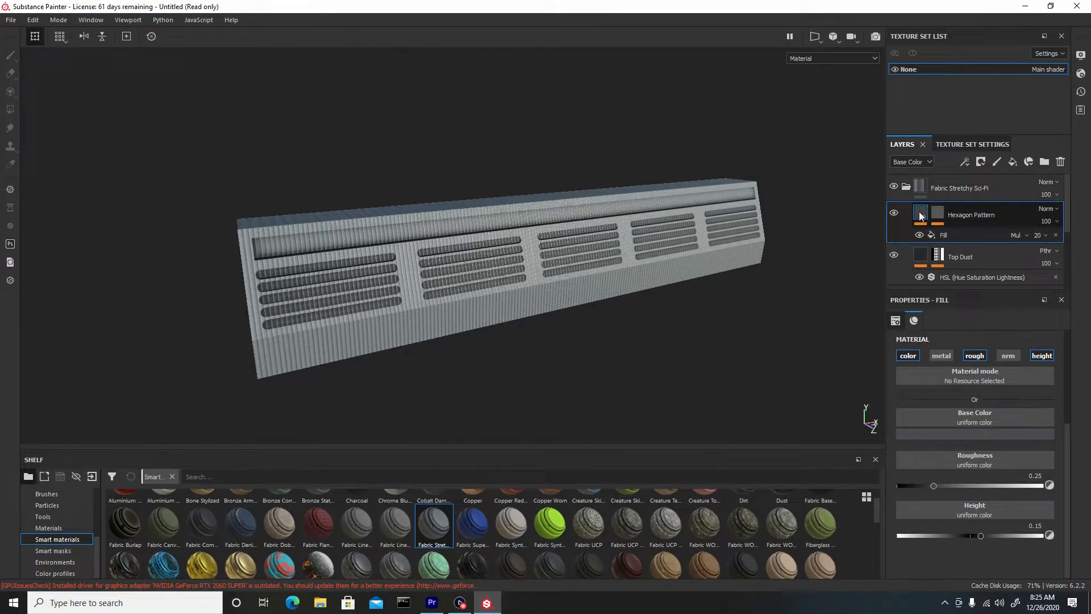
{"action": "left_click", "coordinate": [957, 432]}
{"action": "left_click_drag", "start_coordinate": [946, 493], "coordinate": [938, 488]}
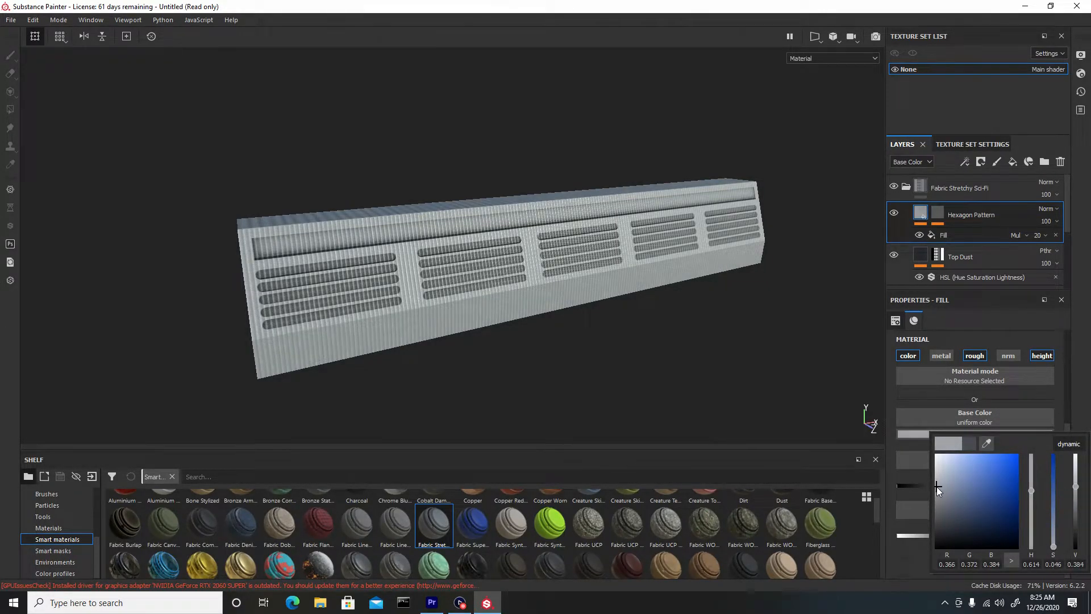
Unlink the UV scale of the Hexagon Pattern mask's hexa fill, setting it to about 11.13 by 31.95 with offsets 0.39 and -0.11.
{"action": "left_click", "coordinate": [939, 214]}
{"action": "left_click", "coordinate": [976, 239]}
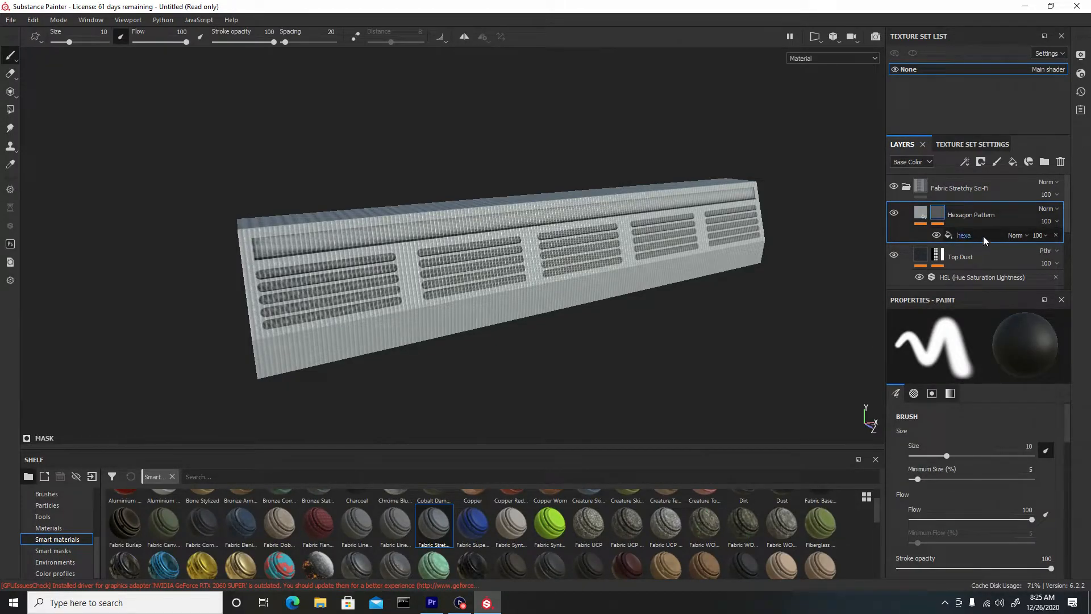
{"action": "left_click", "coordinate": [980, 234]}
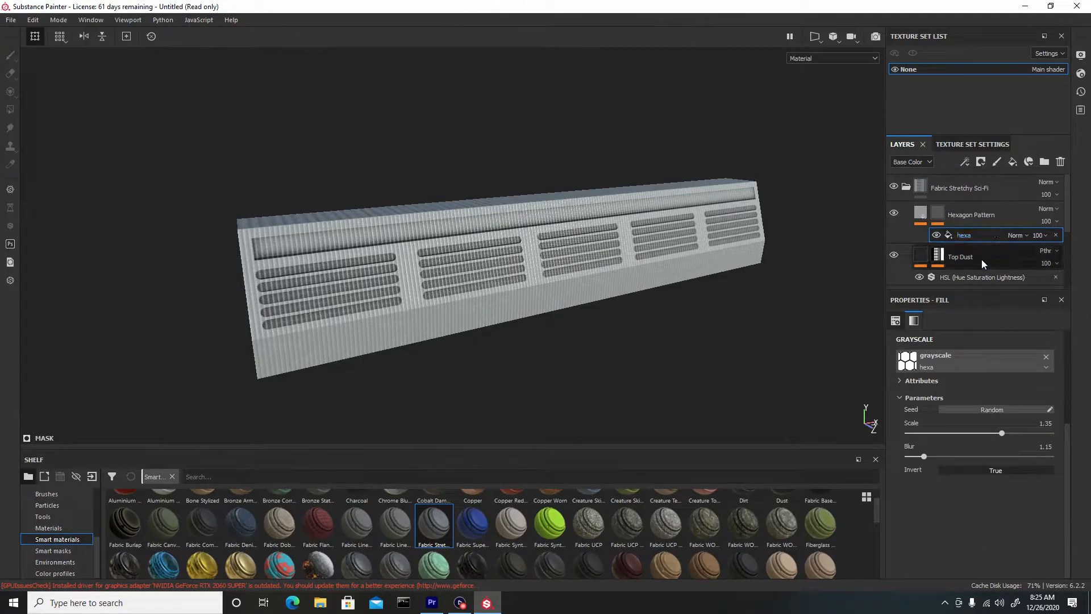
{"action": "scroll", "coordinate": [1061, 381], "scroll_direction": "up", "scroll_amount": 5}
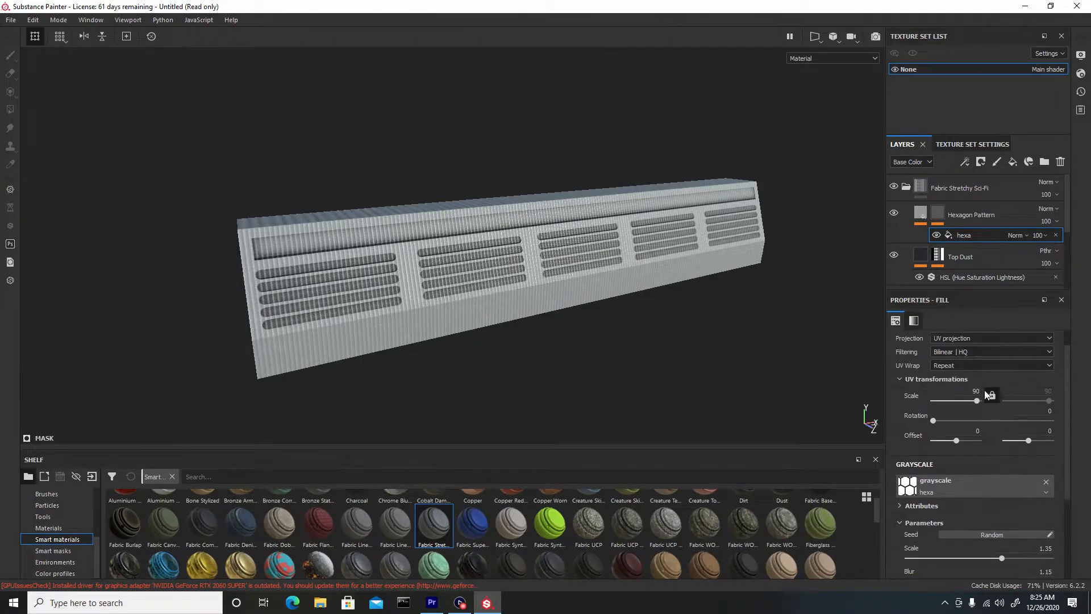
{"action": "left_click_drag", "start_coordinate": [976, 401], "coordinate": [968, 401]}
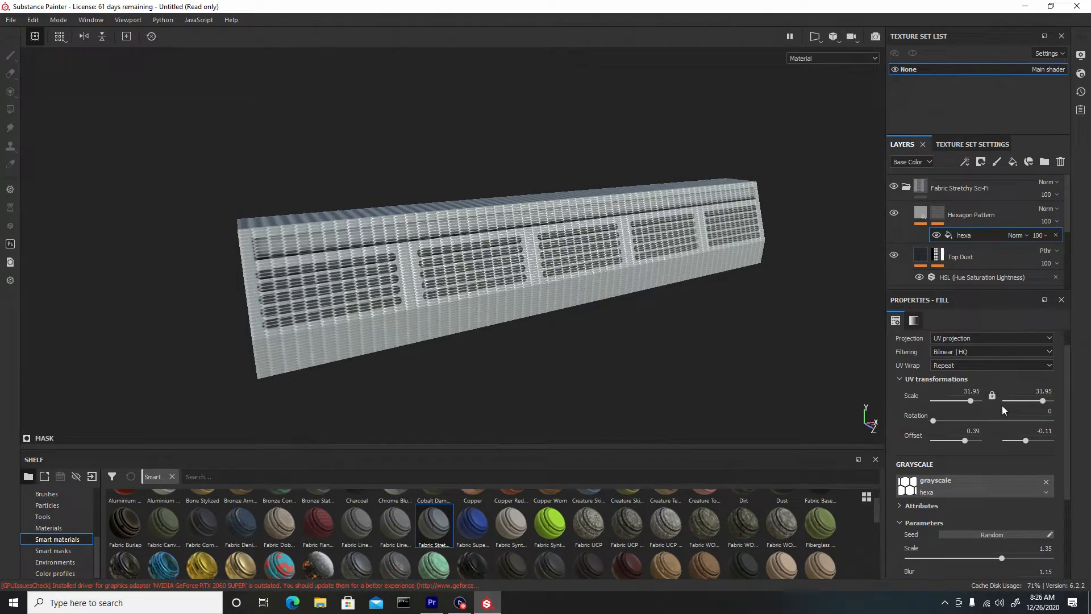
{"action": "left_click_drag", "start_coordinate": [959, 404], "coordinate": [967, 403]}
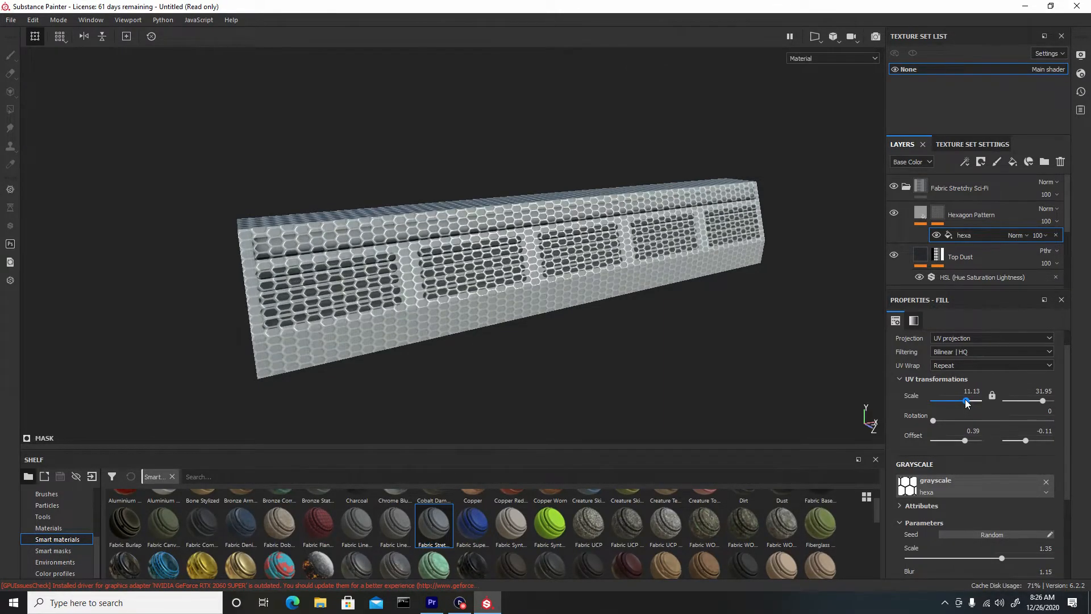
Set the hexa fill's vertical UV scale to about 64.92 and its pattern scale parameter to about 0.86.
{"action": "left_click_drag", "start_coordinate": [1045, 398], "coordinate": [1045, 398]}
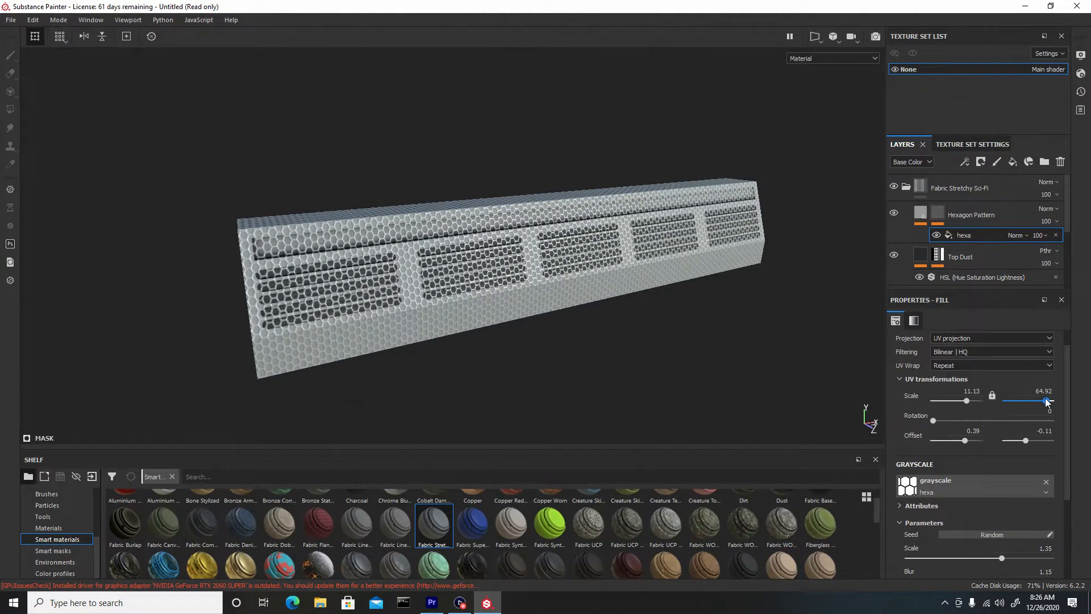
{"action": "scroll", "coordinate": [935, 447], "scroll_direction": "down", "scroll_amount": 2}
{"action": "scroll", "coordinate": [934, 446], "scroll_direction": "down", "scroll_amount": 2}
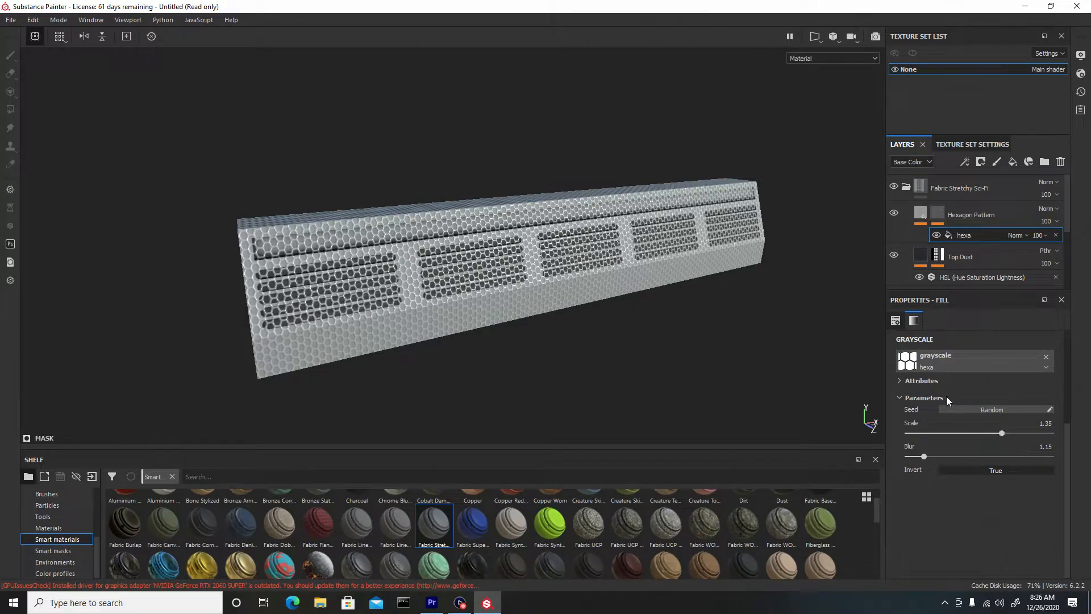
{"action": "left_click_drag", "start_coordinate": [1002, 435], "coordinate": [949, 440]}
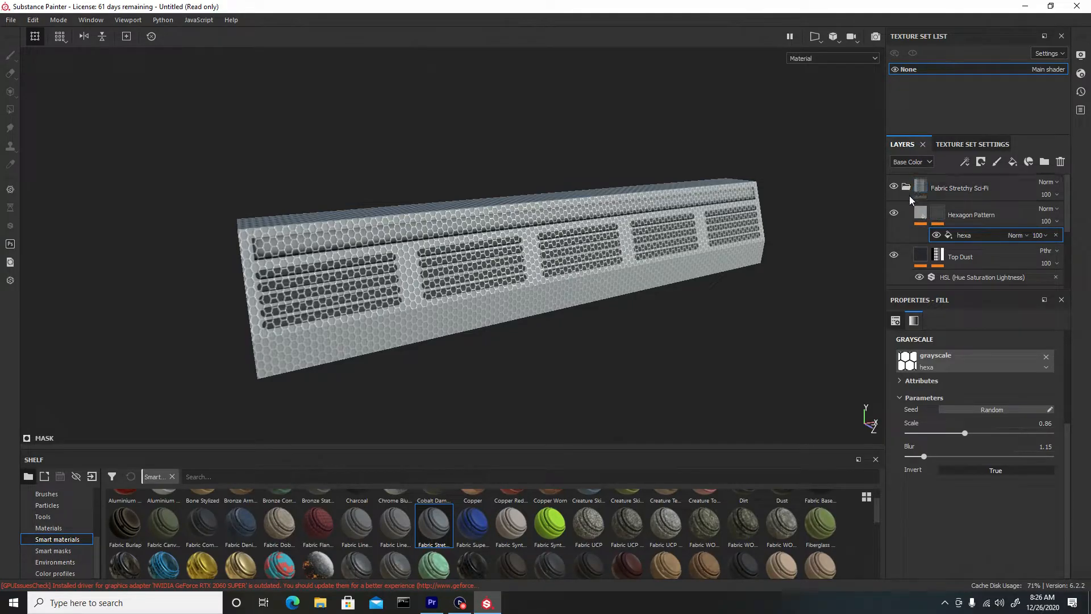
Change the color of the Base Color layer in the Fabric Stretchy Sci-Fi folder to black.
{"action": "scroll", "coordinate": [1066, 228], "scroll_direction": "down", "scroll_amount": 5}
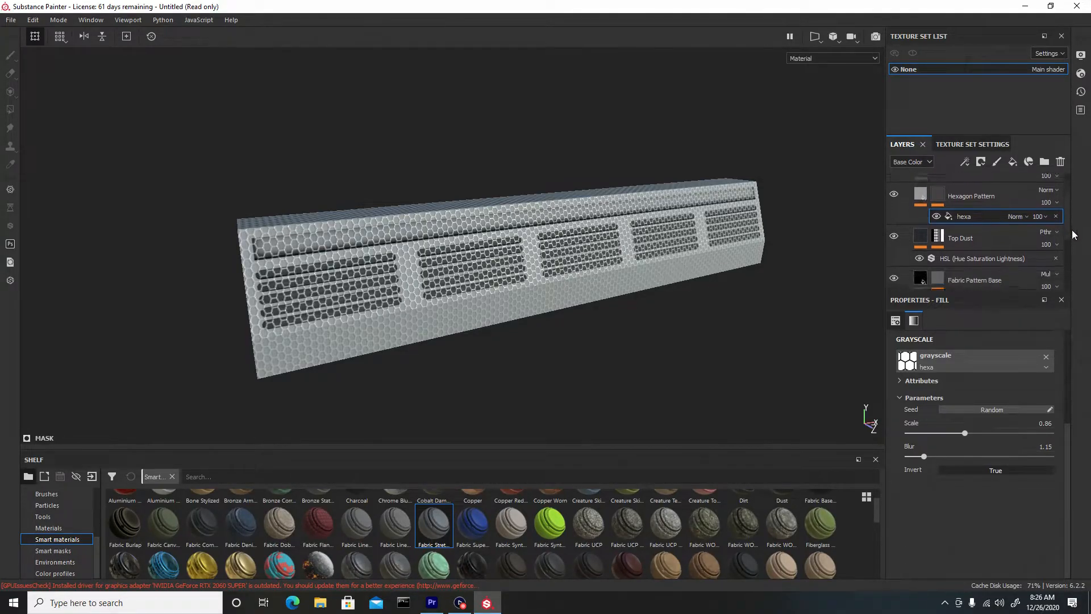
{"action": "left_click", "coordinate": [943, 213]}
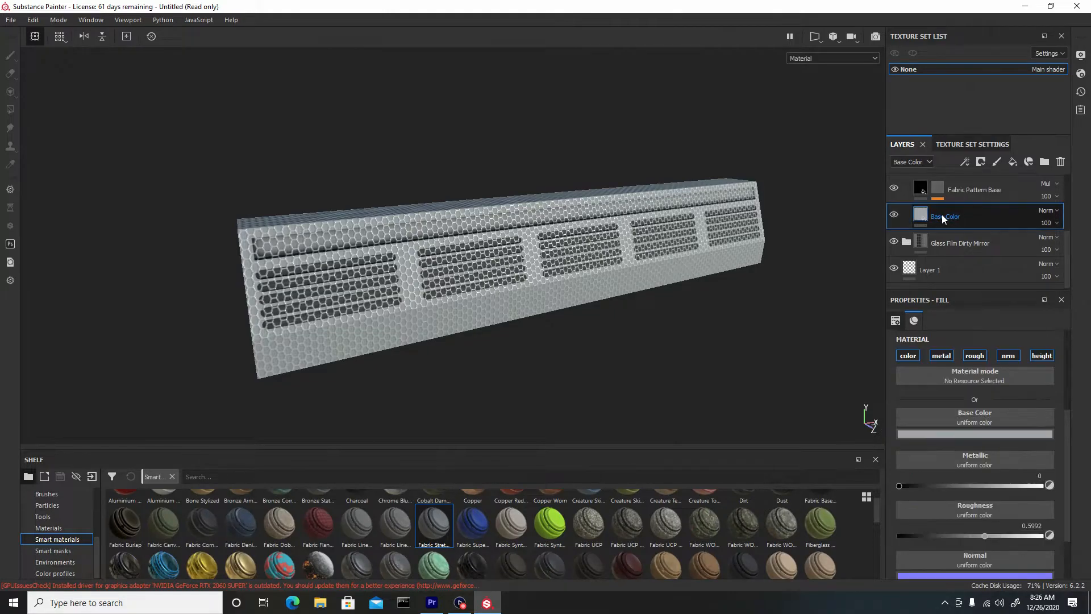
{"action": "left_click", "coordinate": [963, 433]}
{"action": "left_click_drag", "start_coordinate": [966, 462], "coordinate": [1022, 566]}
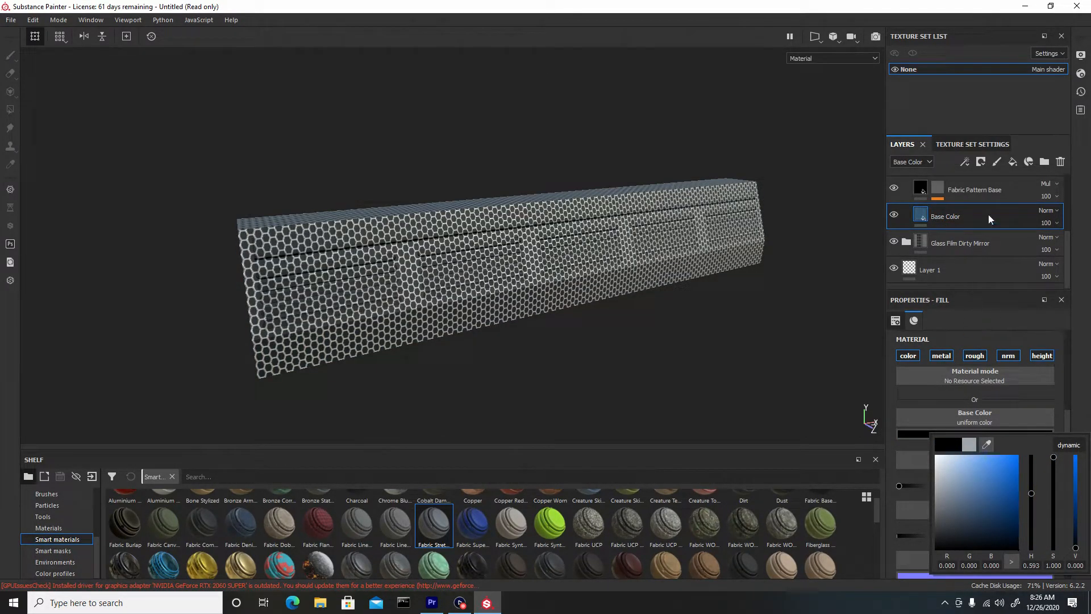
Collapse the Fabric Stretchy Sci-Fi folder and add a black mask to it.
{"action": "scroll", "coordinate": [1067, 231], "scroll_direction": "up", "scroll_amount": 1}
{"action": "scroll", "coordinate": [1068, 230], "scroll_direction": "up", "scroll_amount": 1}
{"action": "left_click", "coordinate": [906, 186]}
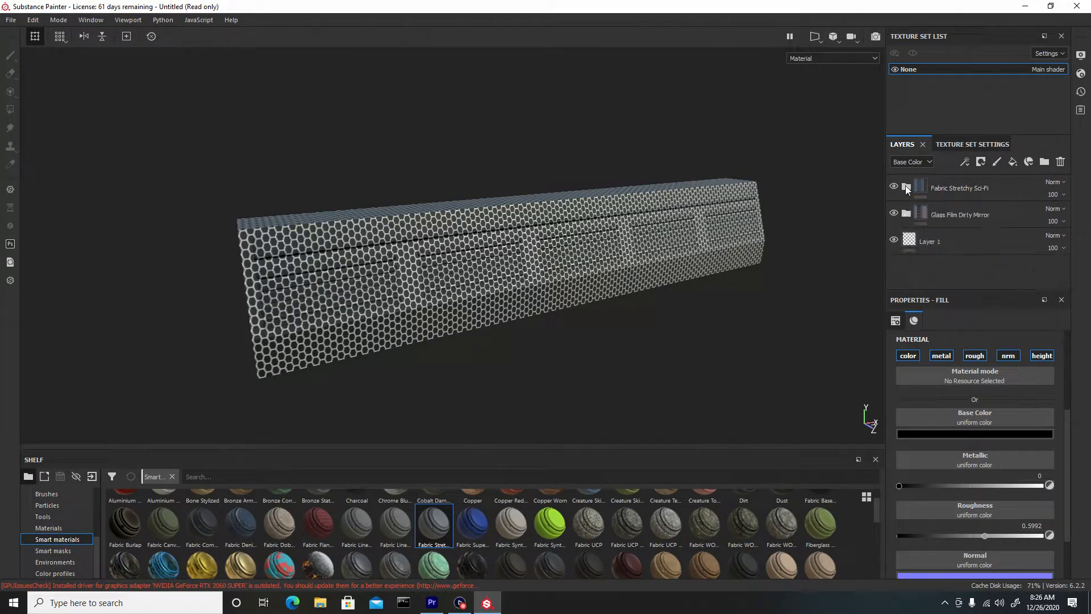
{"action": "right_click", "coordinate": [1000, 185]}
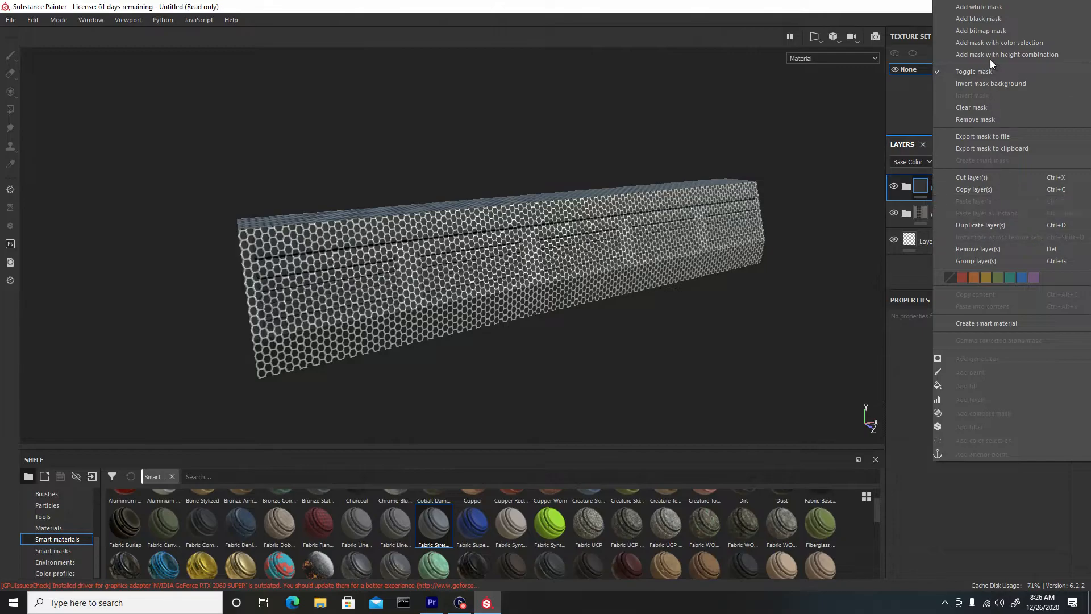
{"action": "left_click", "coordinate": [979, 19]}
Paint the Fabric Stretchy Sci-Fi mask white in straight strokes along the long recessed strip, using brush sizes 1.35 and 2.72.
{"action": "mouse_move", "coordinate": [520, 206]}
{"action": "left_mouse_down", "text": "alt"}
{"action": "mouse_move", "coordinate": [445, 360]}
{"action": "mouse_move", "coordinate": [300, 252]}
{"action": "mouse_move", "coordinate": [329, 212]}
{"action": "left_mouse_up", "text": "alt"}
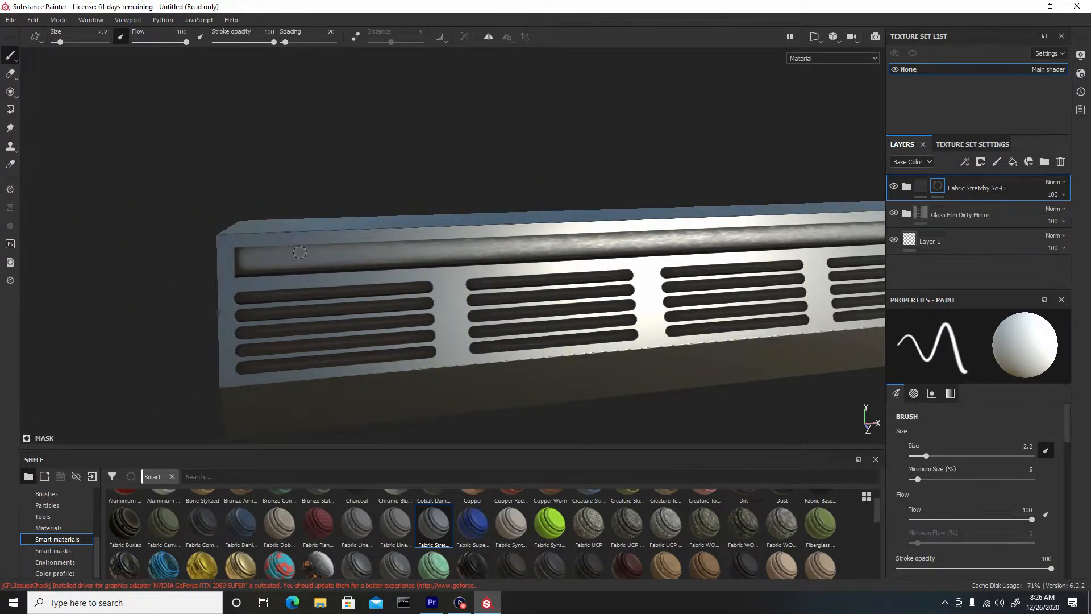
{"action": "key", "text": "Tab"}
{"action": "right_click_drag", "start_coordinate": [678, 317], "coordinate": [467, 104], "text": "alt"}
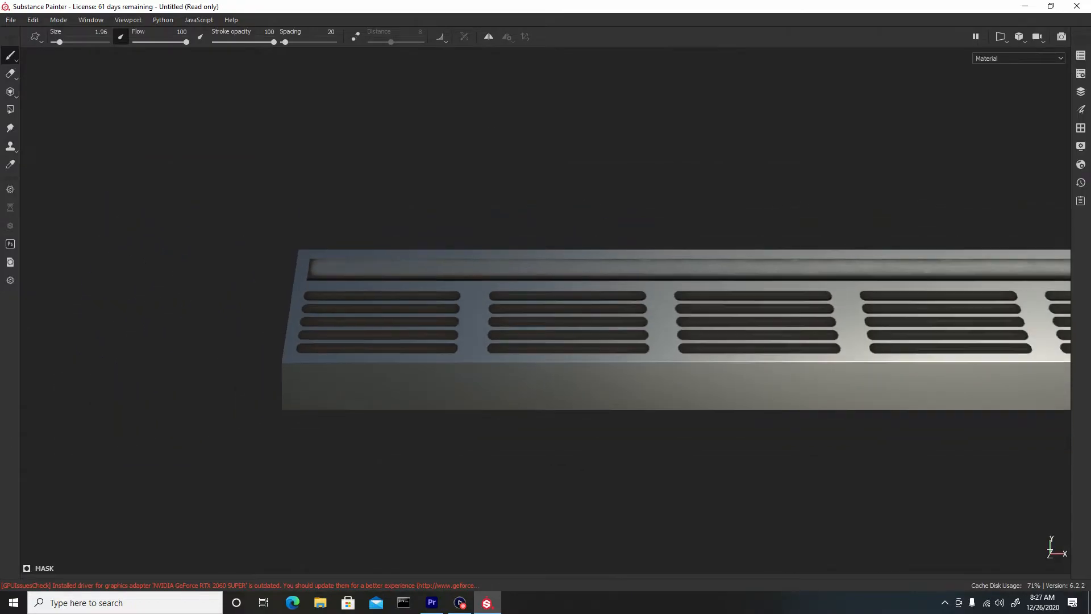
{"action": "key", "text": "f"}
{"action": "left_click_drag", "start_coordinate": [291, 256], "coordinate": [137, 255], "text": "alt"}
{"action": "key", "text": "bracketleft"}
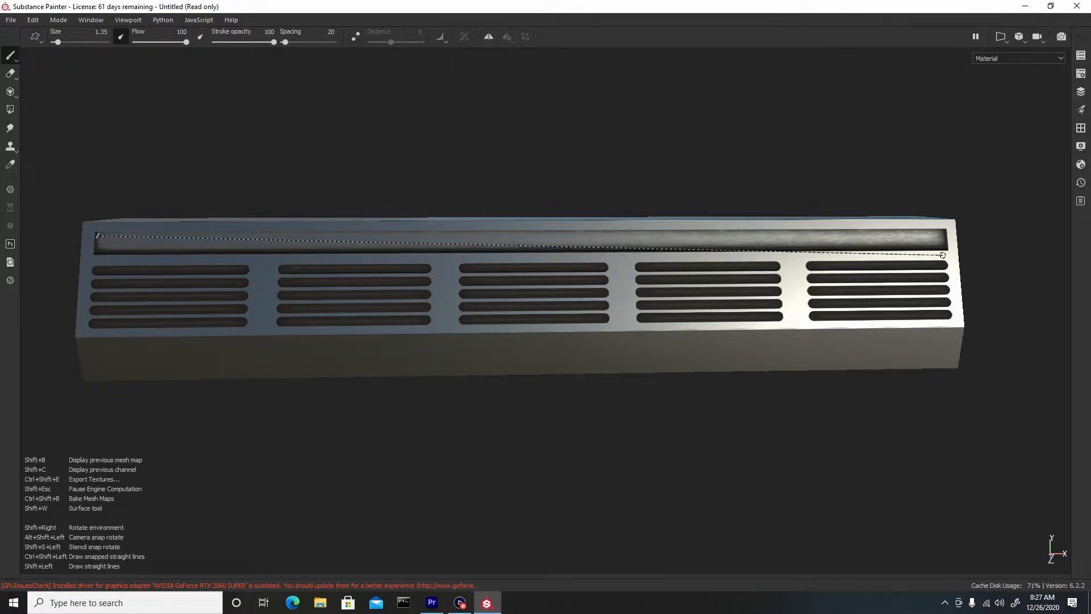
{"action": "left_click", "coordinate": [941, 233], "text": "shift"}
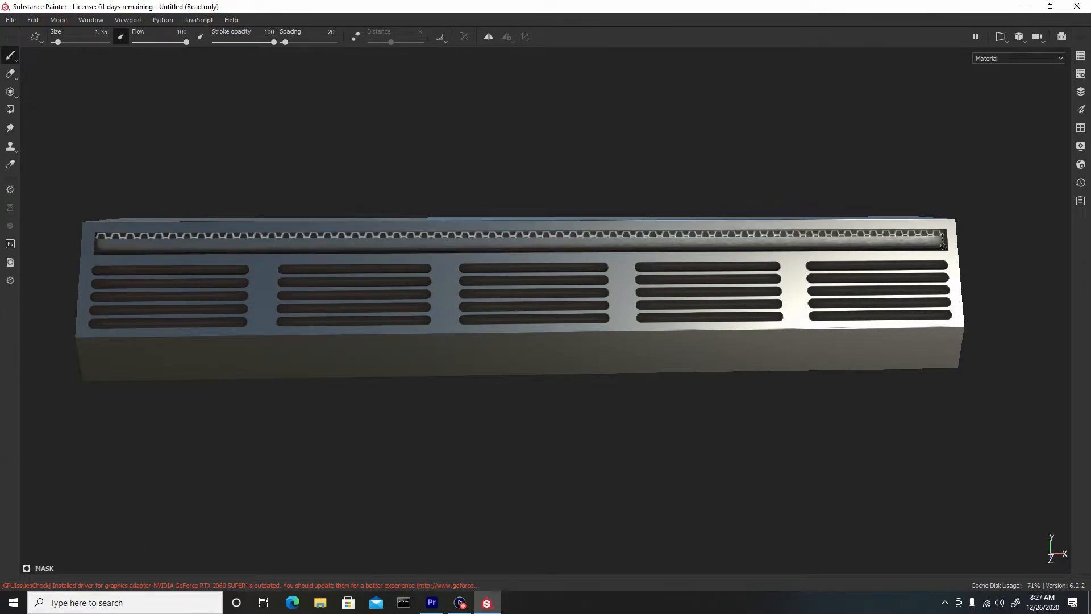
{"action": "left_click", "coordinate": [98, 250], "text": "shift"}
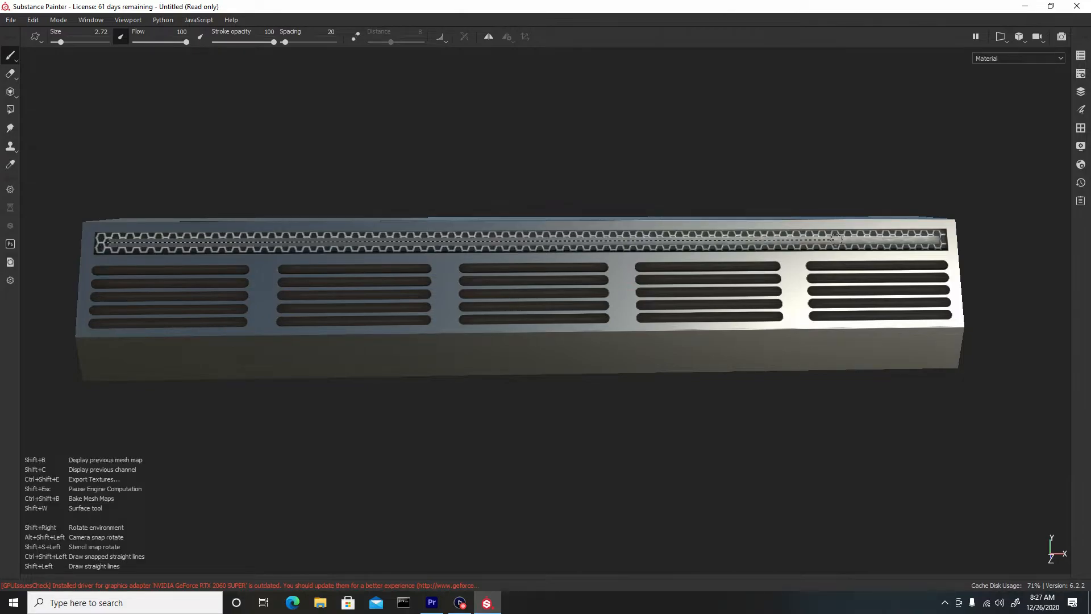
{"action": "left_click", "coordinate": [939, 239], "text": "shift"}
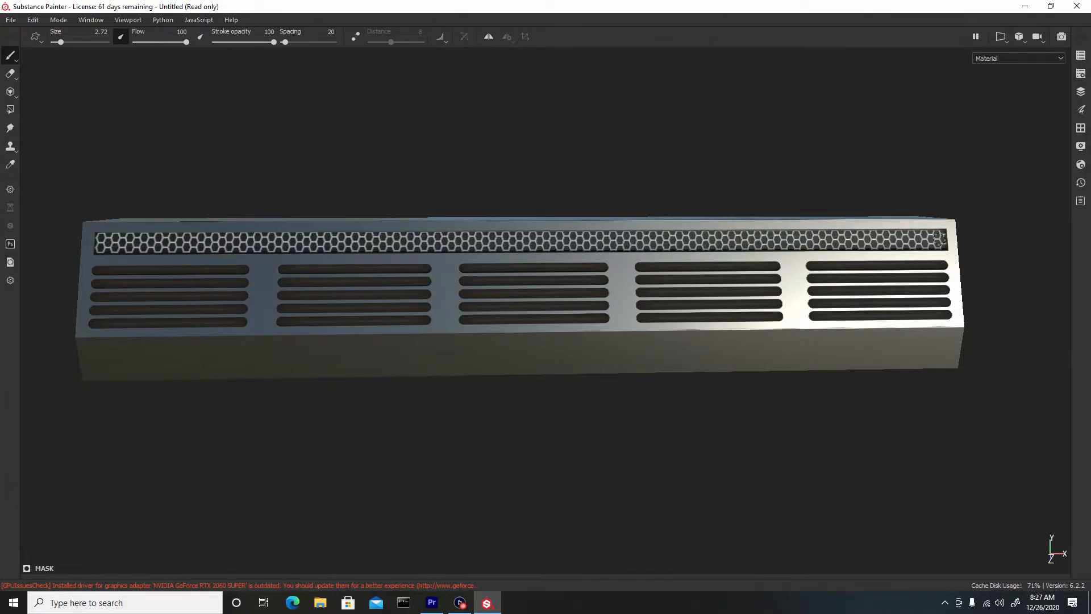
Apply the Chrome Blue Tint smart material to the trim and place it between the Glass Film Dirty Mirror folder and Layer 1.
{"action": "left_click_drag", "start_coordinate": [903, 271], "coordinate": [701, 137], "text": "alt"}
{"action": "left_click_drag", "start_coordinate": [723, 263], "coordinate": [729, 290], "text": "alt"}
{"action": "key", "text": "Tab"}
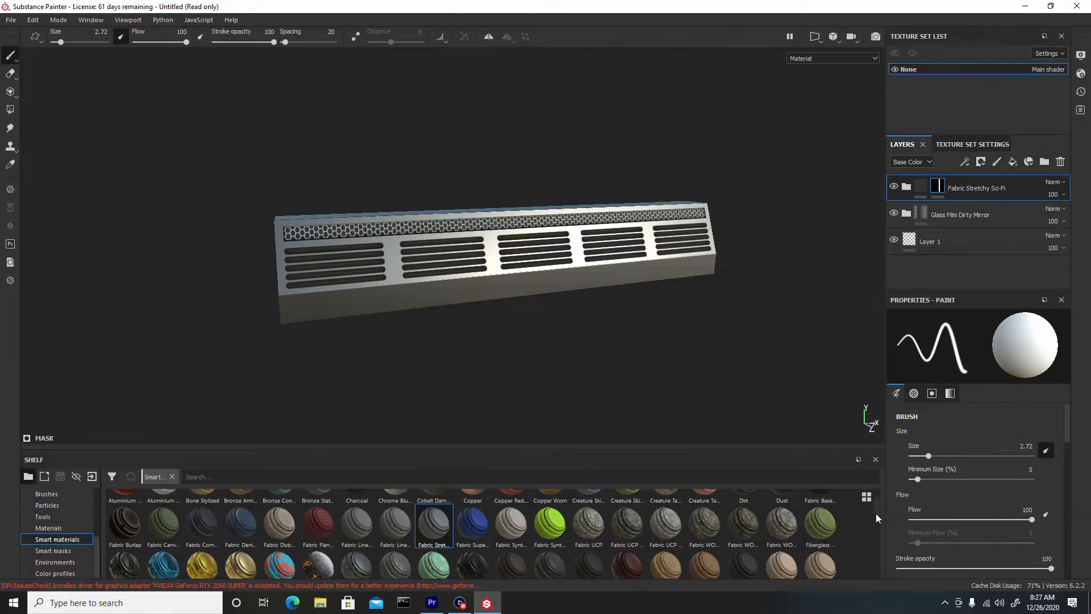
{"action": "scroll", "coordinate": [875, 513], "scroll_direction": "up", "scroll_amount": 1}
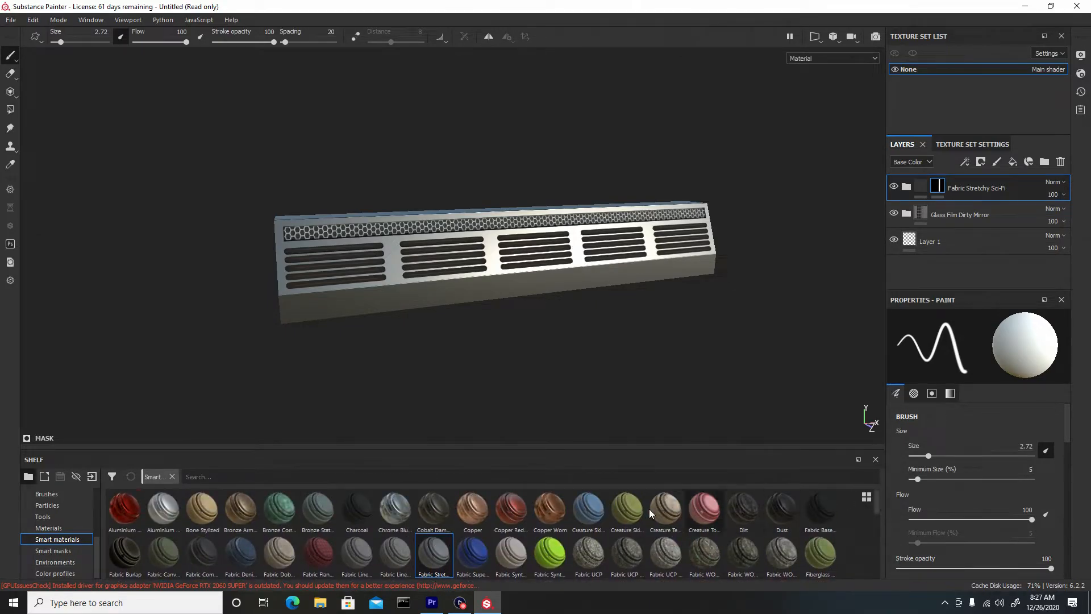
{"action": "left_click_drag", "start_coordinate": [395, 508], "coordinate": [386, 300]}
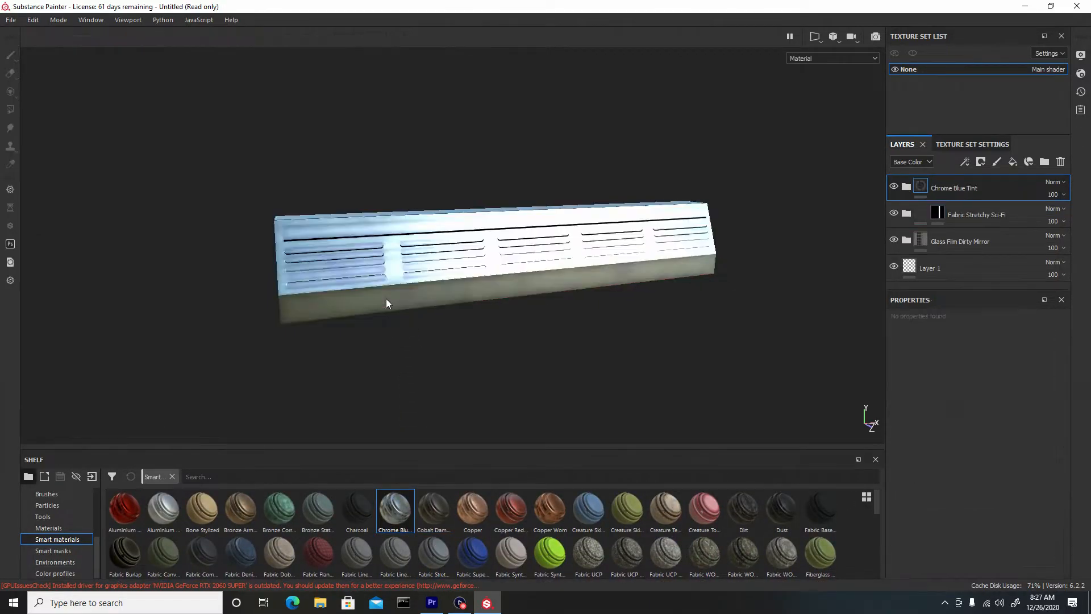
{"action": "left_click_drag", "start_coordinate": [994, 186], "coordinate": [989, 256]}
{"action": "left_click_drag", "start_coordinate": [989, 255], "coordinate": [992, 263]}
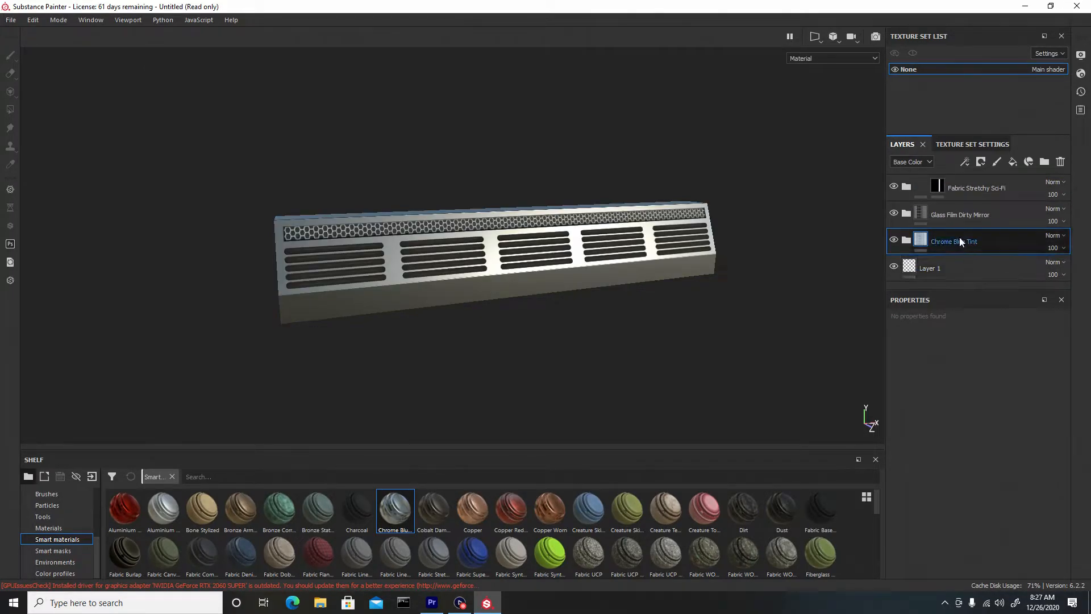
Add a white mask to the Glass Film Dirty Mirror folder.
{"action": "left_click", "coordinate": [1005, 216]}
{"action": "right_click", "coordinate": [1007, 216]}
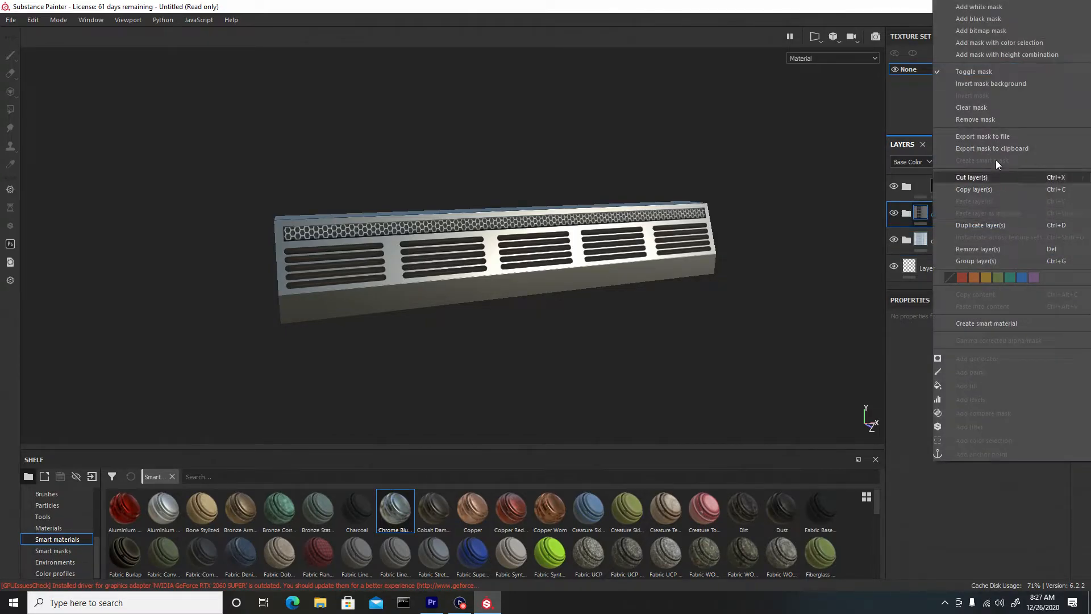
{"action": "left_click", "coordinate": [980, 6]}
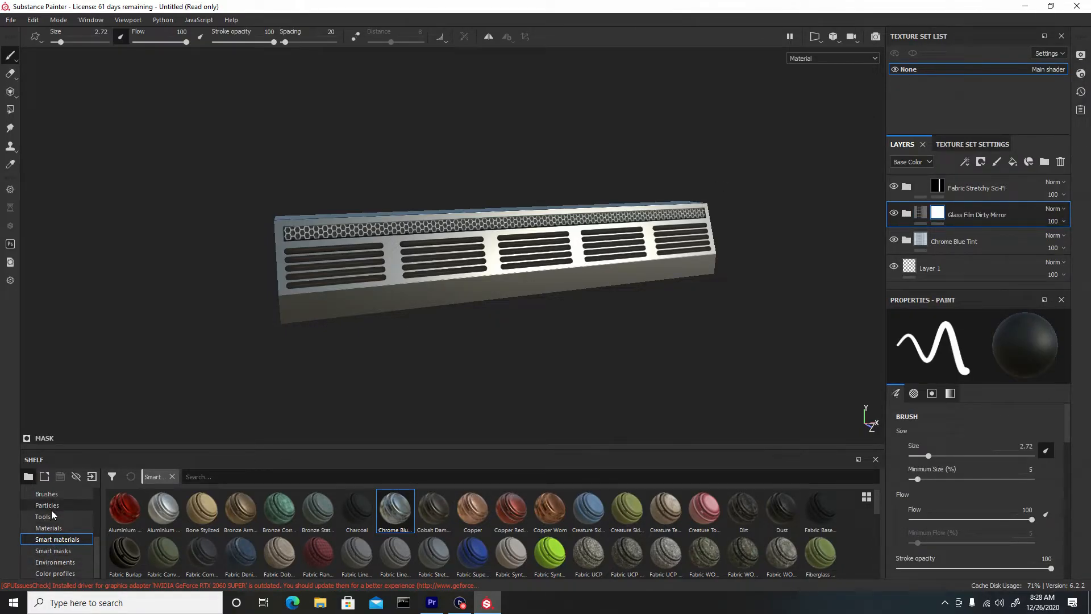
Choose the Artistic Hea... brush with a stroke opacity of 25 and a flow of 31.
{"action": "scroll", "coordinate": [51, 510], "scroll_direction": "up", "scroll_amount": 2}
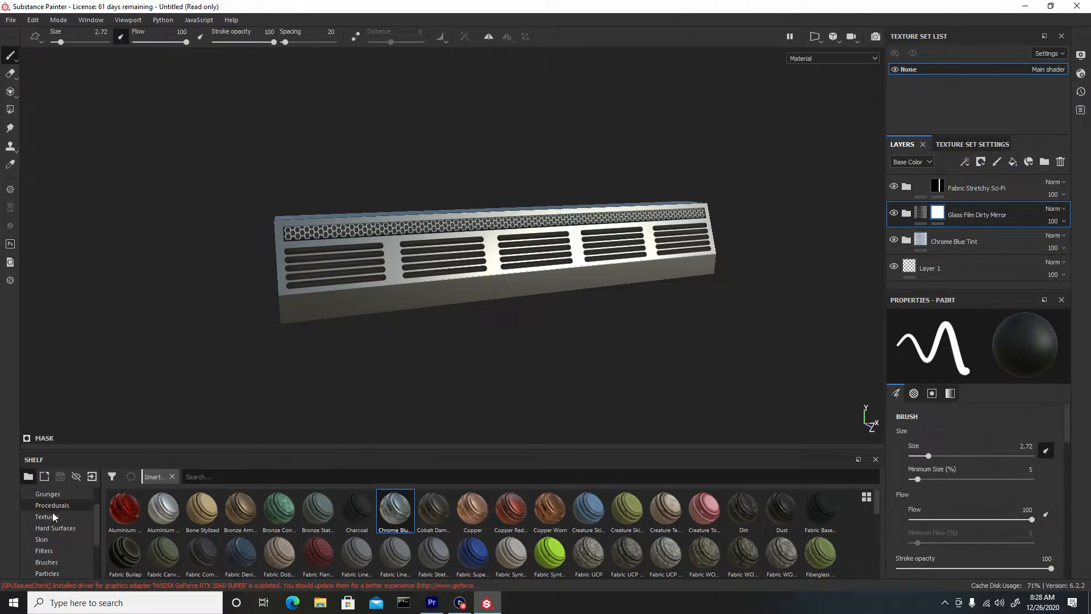
{"action": "left_click", "coordinate": [57, 562]}
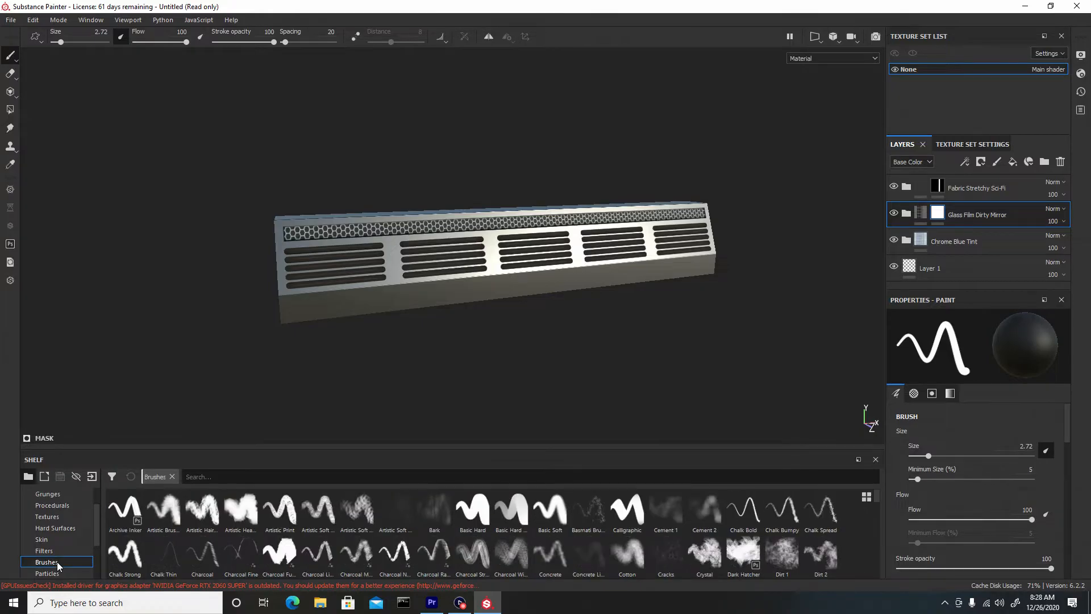
{"action": "left_click", "coordinate": [243, 503]}
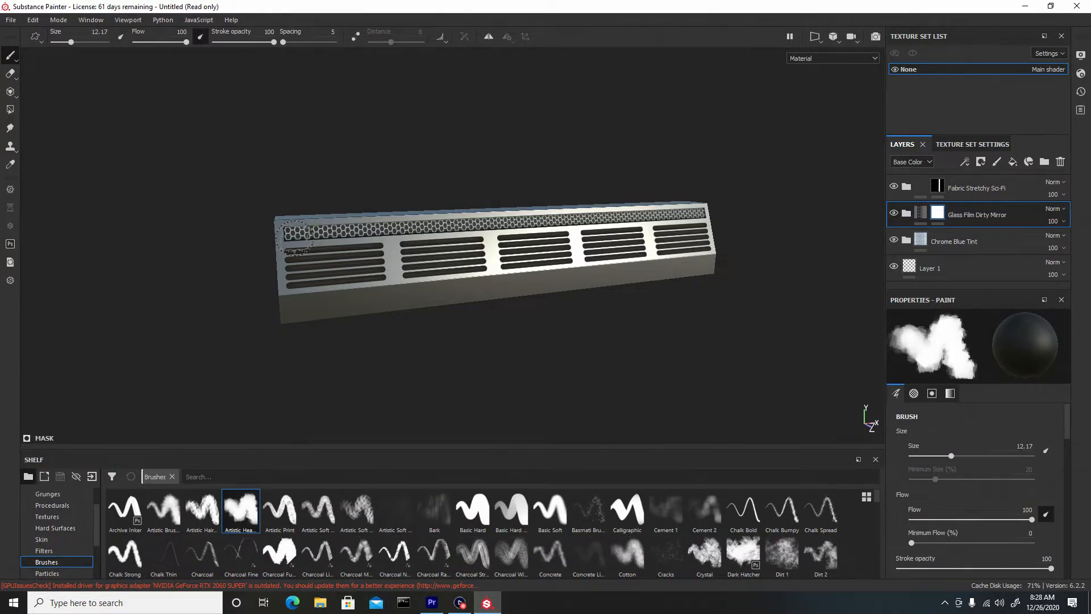
{"action": "left_click", "coordinate": [230, 43]}
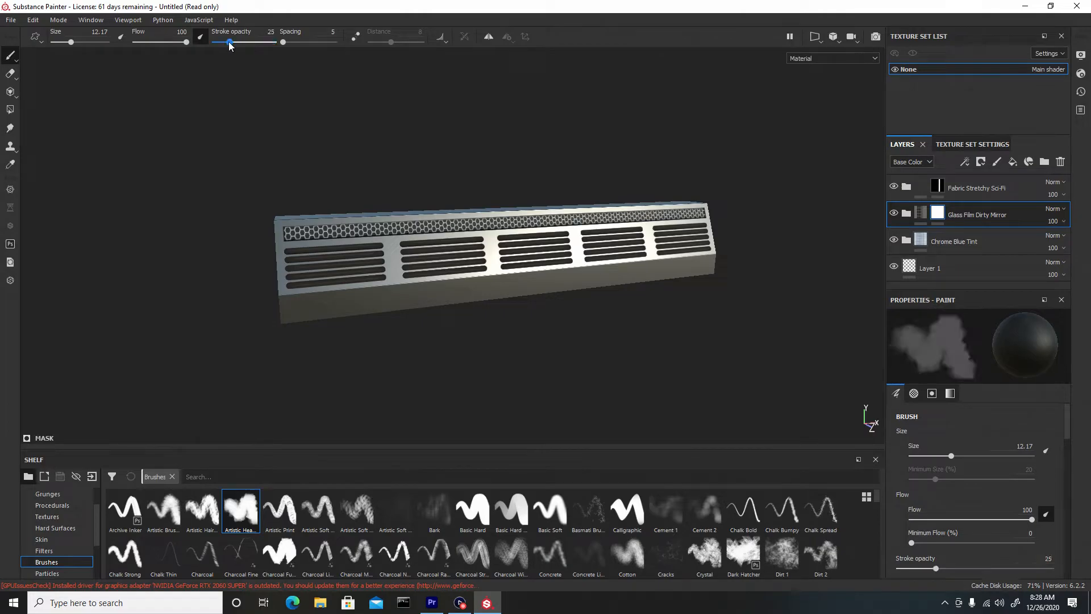
{"action": "left_click", "coordinate": [151, 43]}
Brush black softly over the Glass Film Dirty Mirror mask along the trim's lower slanted face at brush size 12.17.
{"action": "left_click_drag", "start_coordinate": [266, 229], "coordinate": [368, 277], "text": "alt"}
{"action": "right_click_drag", "start_coordinate": [368, 278], "coordinate": [423, 377], "text": "alt"}
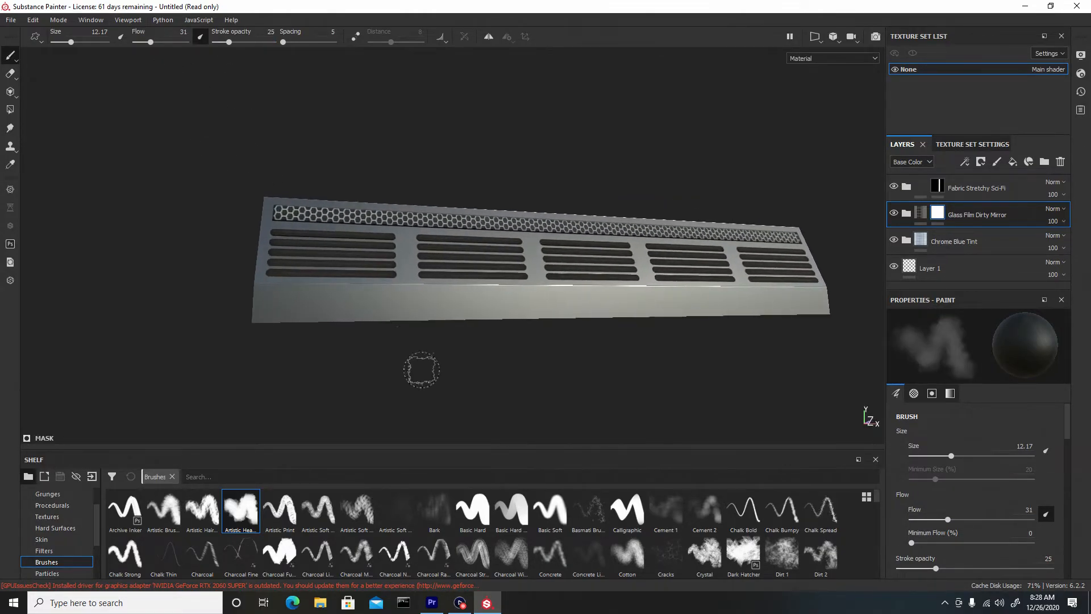
{"action": "mouse_move", "coordinate": [289, 299]}
{"action": "left_mouse_down"}
{"action": "mouse_move", "coordinate": [267, 299]}
{"action": "mouse_move", "coordinate": [819, 299]}
{"action": "left_mouse_up"}
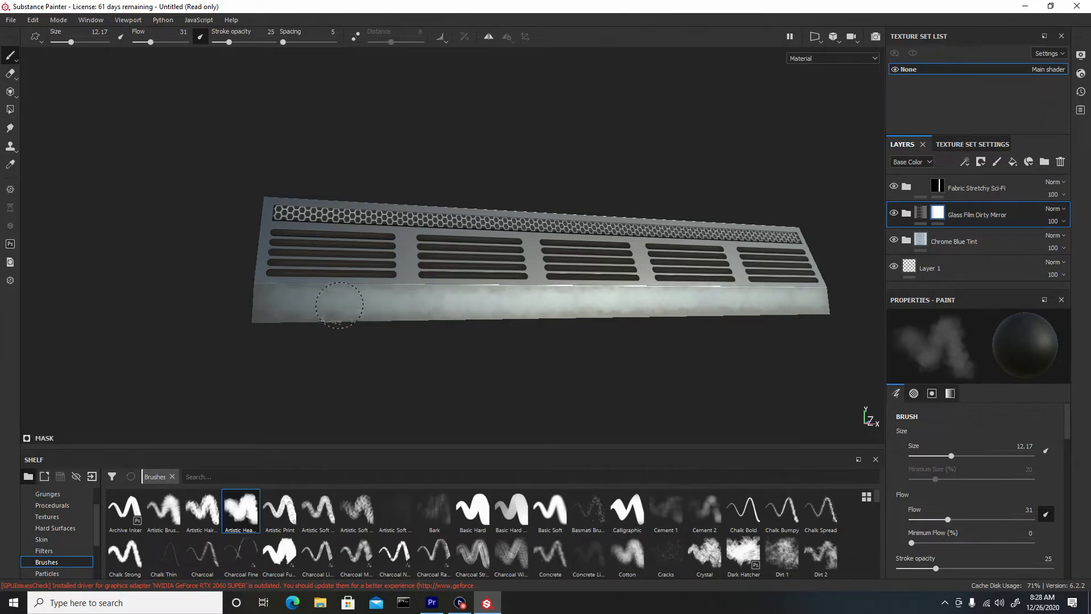
{"action": "mouse_move", "coordinate": [278, 302]}
{"action": "left_mouse_down"}
{"action": "mouse_move", "coordinate": [493, 302]}
{"action": "mouse_move", "coordinate": [331, 302]}
{"action": "mouse_move", "coordinate": [345, 302]}
{"action": "left_mouse_up"}
Brush black over the Glass Film Dirty Mirror mask on the metal around the vent slots at size 8.69, rotating the environment lighting.
{"action": "middle_click_drag", "start_coordinate": [472, 261], "coordinate": [455, 287], "text": "alt"}
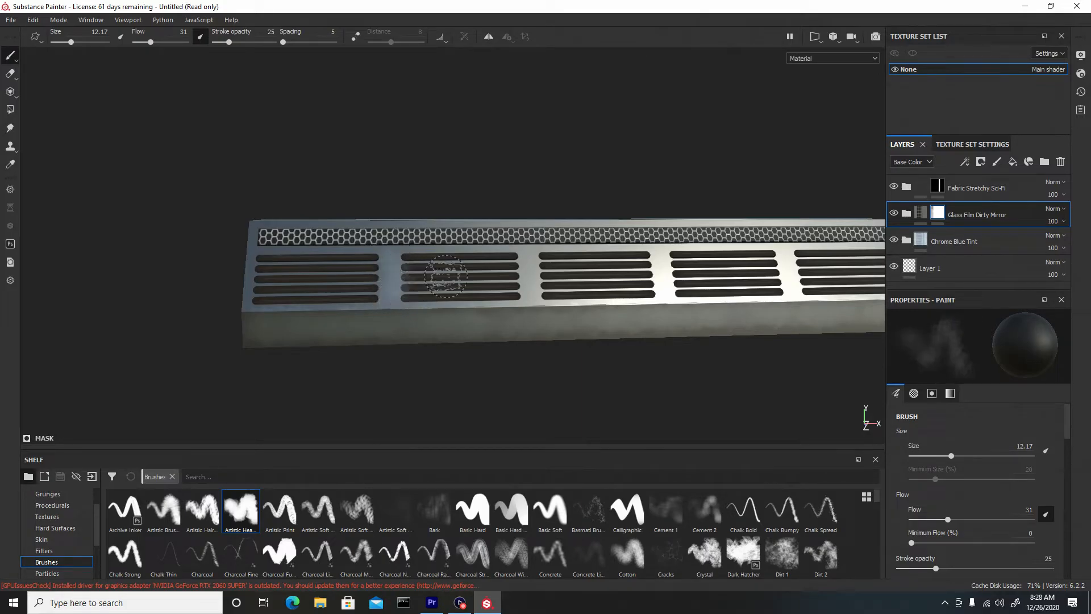
{"action": "key", "text": "bracketleft"}
{"action": "key", "text": "bracketleft"}
{"action": "key", "text": "bracketleft"}
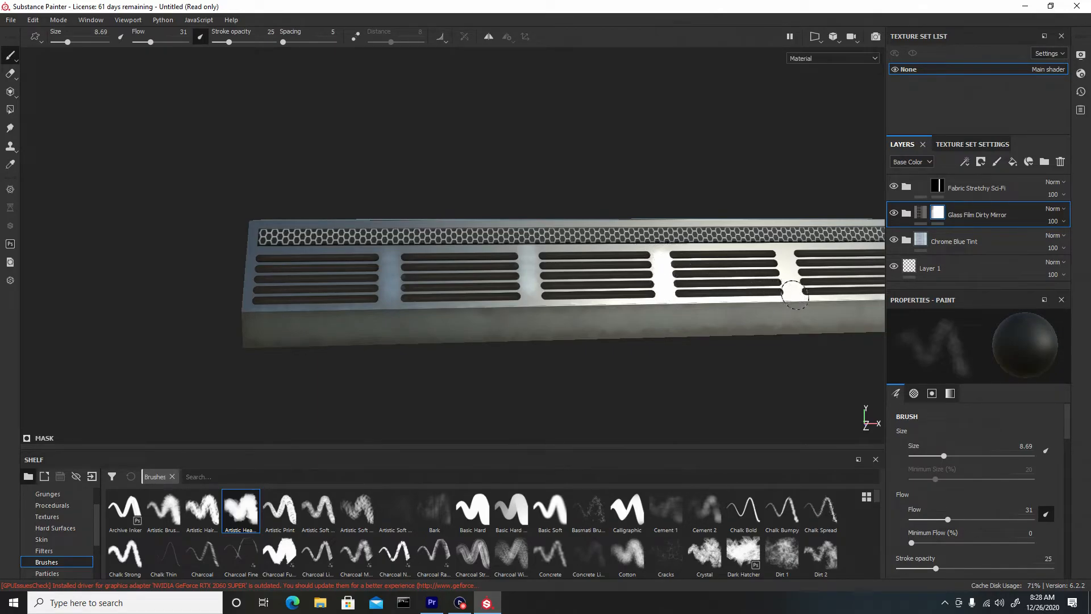
{"action": "mouse_move", "coordinate": [694, 250]}
{"action": "right_mouse_down", "text": "shift"}
{"action": "mouse_move", "coordinate": [726, 246]}
{"action": "mouse_move", "coordinate": [671, 254]}
{"action": "right_mouse_up", "text": "shift"}
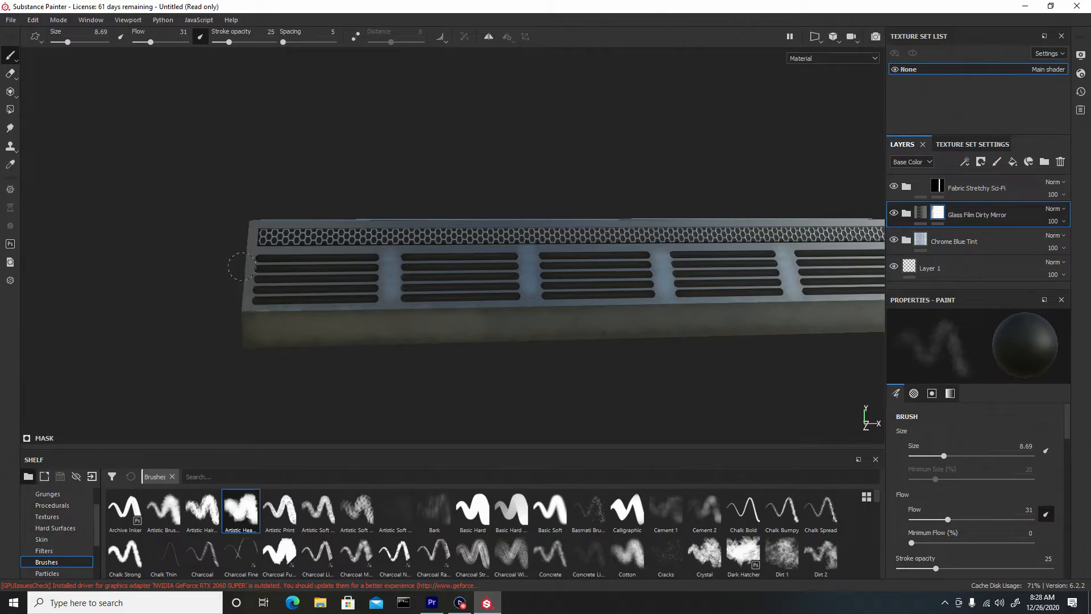
{"action": "mouse_move", "coordinate": [473, 251]}
{"action": "middle_mouse_down", "text": "alt"}
{"action": "mouse_move", "coordinate": [244, 251]}
{"action": "mouse_move", "coordinate": [95, 233]}
{"action": "middle_mouse_up", "text": "alt"}
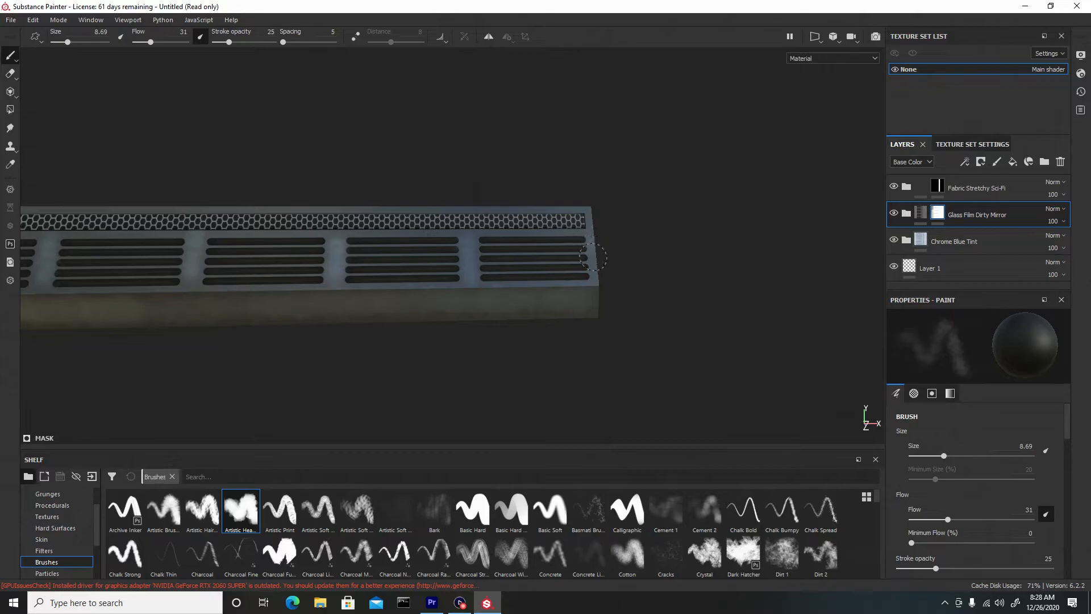
{"action": "mouse_move", "coordinate": [473, 276]}
{"action": "left_mouse_down", "text": "alt"}
{"action": "mouse_move", "coordinate": [438, 287]}
{"action": "mouse_move", "coordinate": [458, 243]}
{"action": "mouse_move", "coordinate": [532, 229]}
{"action": "left_mouse_up", "text": "alt"}
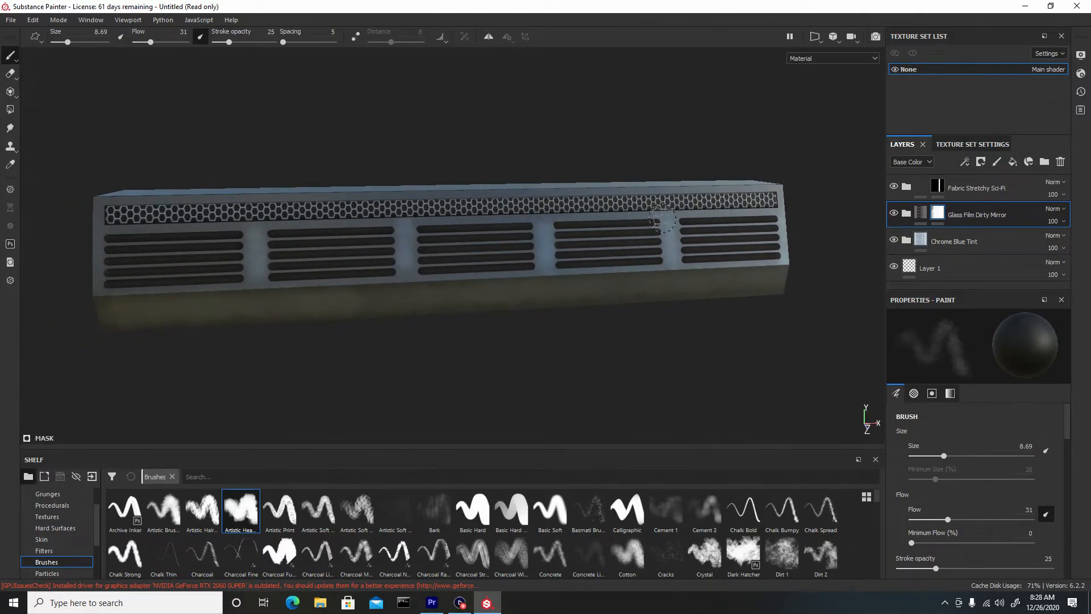
Brush black over the Glass Film Dirty Mirror mask along the trim's top face at brush size 10.56.
{"action": "key", "text": "bracketleft"}
{"action": "key", "text": "bracketleft"}
{"action": "key", "text": "shift"}
{"action": "left_click_drag", "start_coordinate": [90, 230], "coordinate": [187, 224], "text": "alt"}
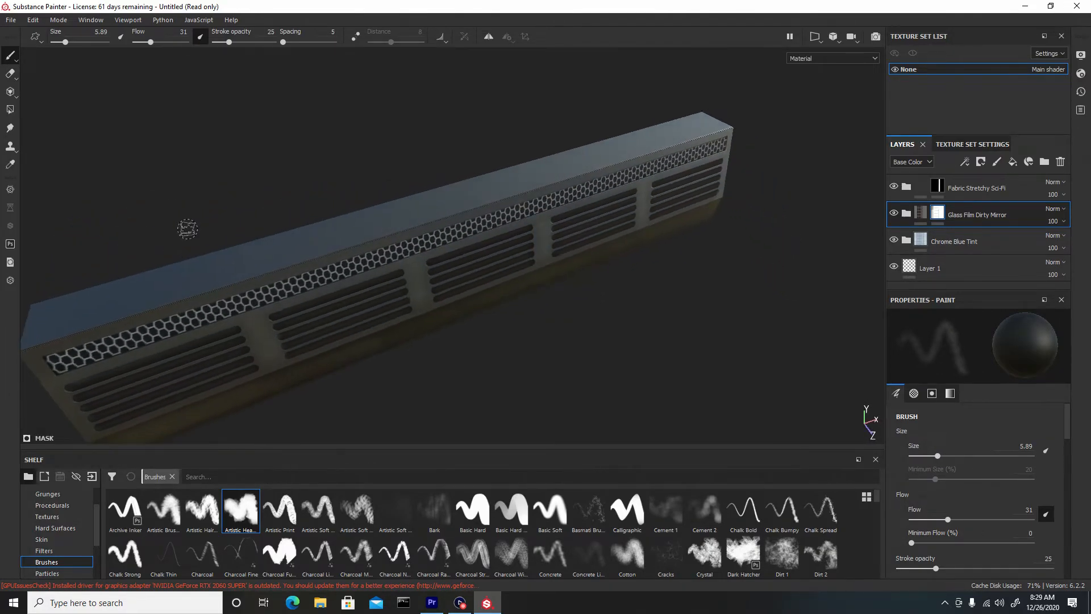
{"action": "left_click_drag", "start_coordinate": [103, 276], "coordinate": [222, 235], "text": "alt"}
{"action": "key", "text": "bracketright"}
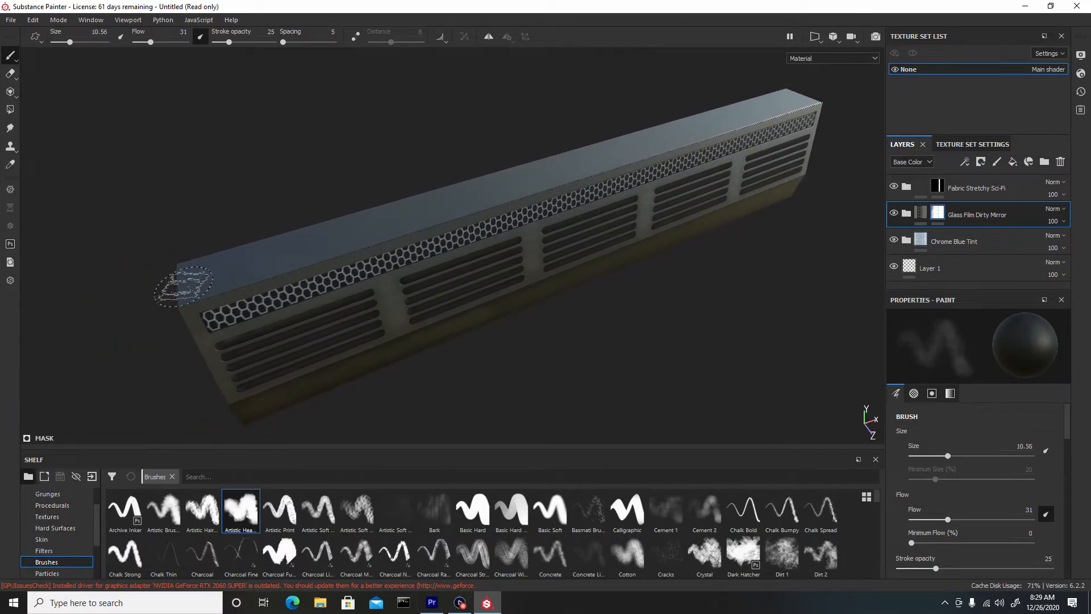
{"action": "left_click_drag", "start_coordinate": [255, 269], "coordinate": [363, 245]}
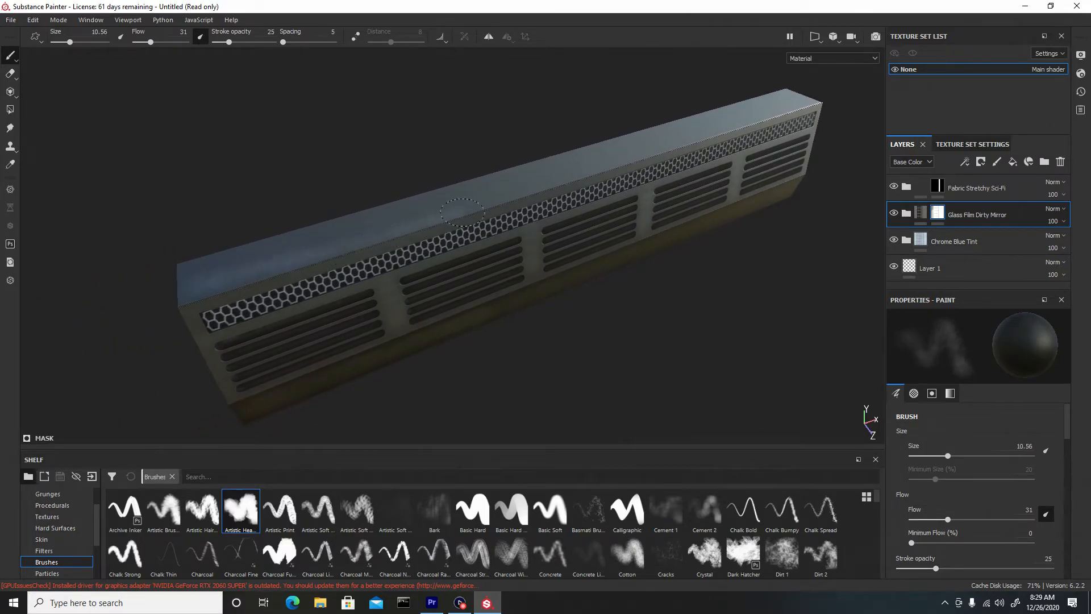
{"action": "left_click_drag", "start_coordinate": [558, 180], "coordinate": [628, 157]}
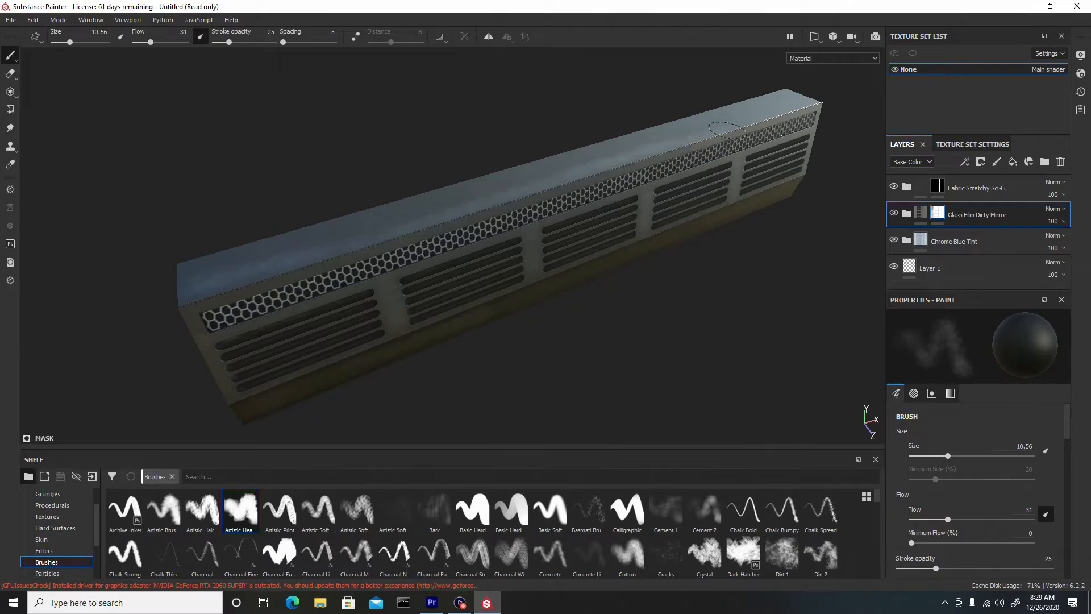
{"action": "left_click_drag", "start_coordinate": [801, 101], "coordinate": [220, 263]}
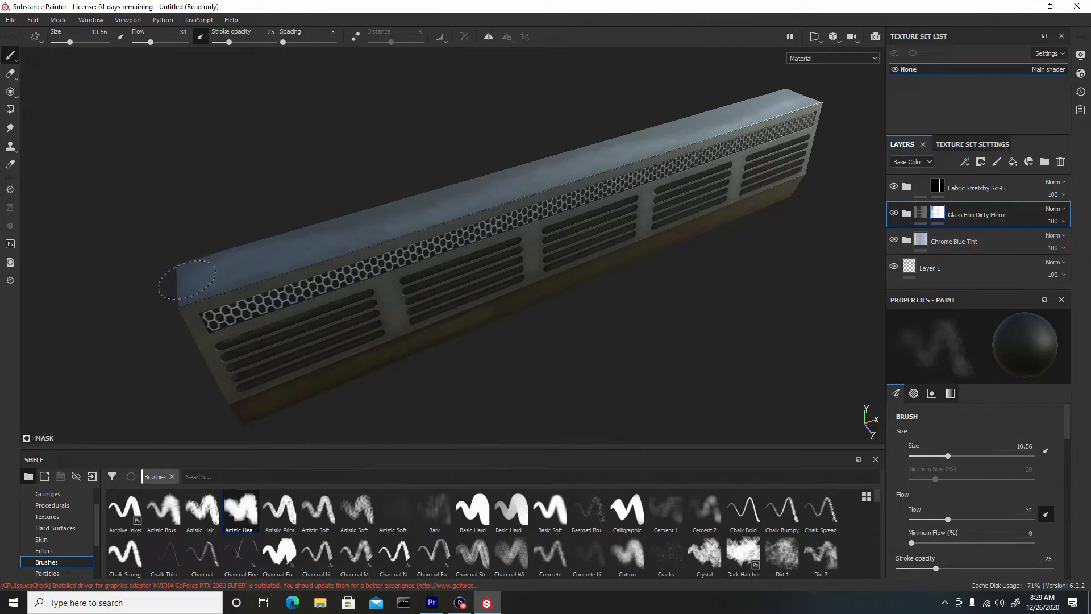
{"action": "mouse_move", "coordinate": [239, 321]}
{"action": "left_mouse_down", "text": "alt"}
{"action": "mouse_move", "coordinate": [366, 316]}
{"action": "mouse_move", "coordinate": [297, 244]}
{"action": "mouse_move", "coordinate": [357, 293]}
{"action": "mouse_move", "coordinate": [447, 299]}
{"action": "left_mouse_up", "text": "alt"}
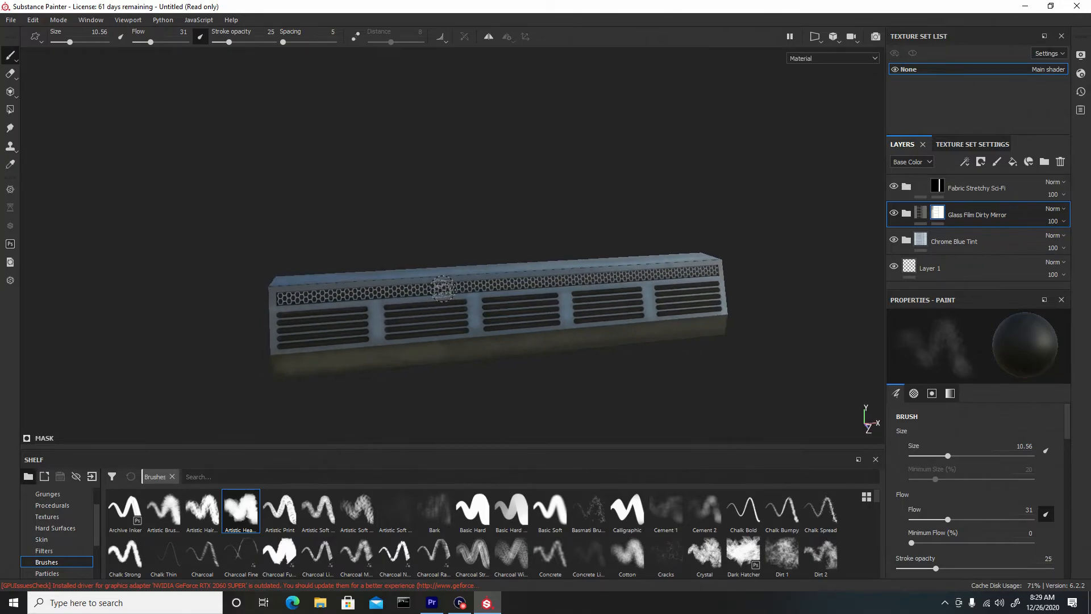
{"action": "middle_click_drag", "start_coordinate": [575, 309], "coordinate": [510, 260], "text": "alt"}
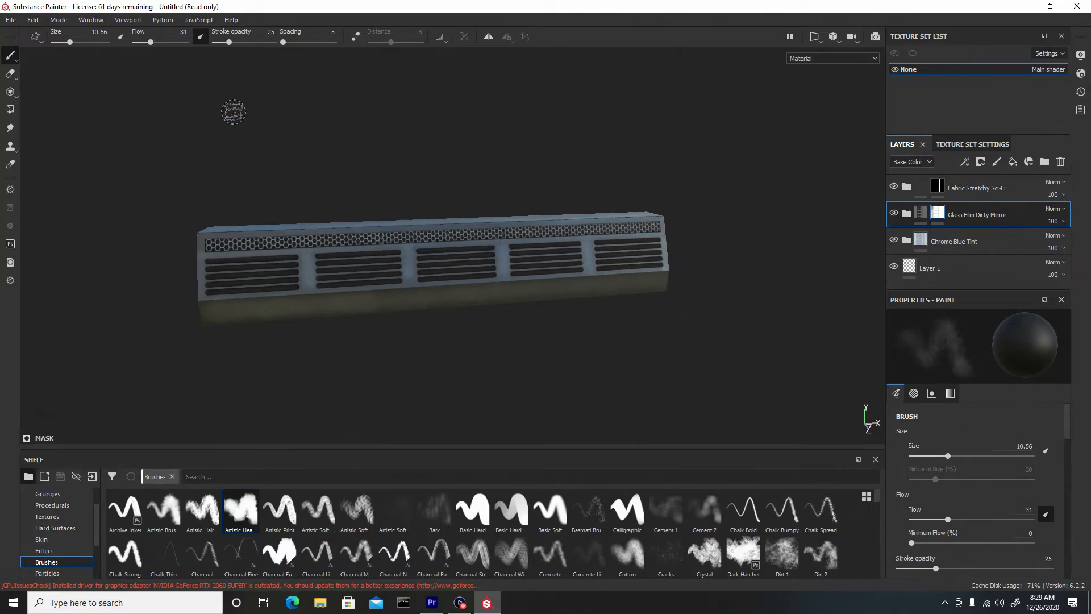
Start a texture export and set its output directory to a new Trim2_textures folder inside Low Poly.
{"action": "left_click", "coordinate": [10, 20]}
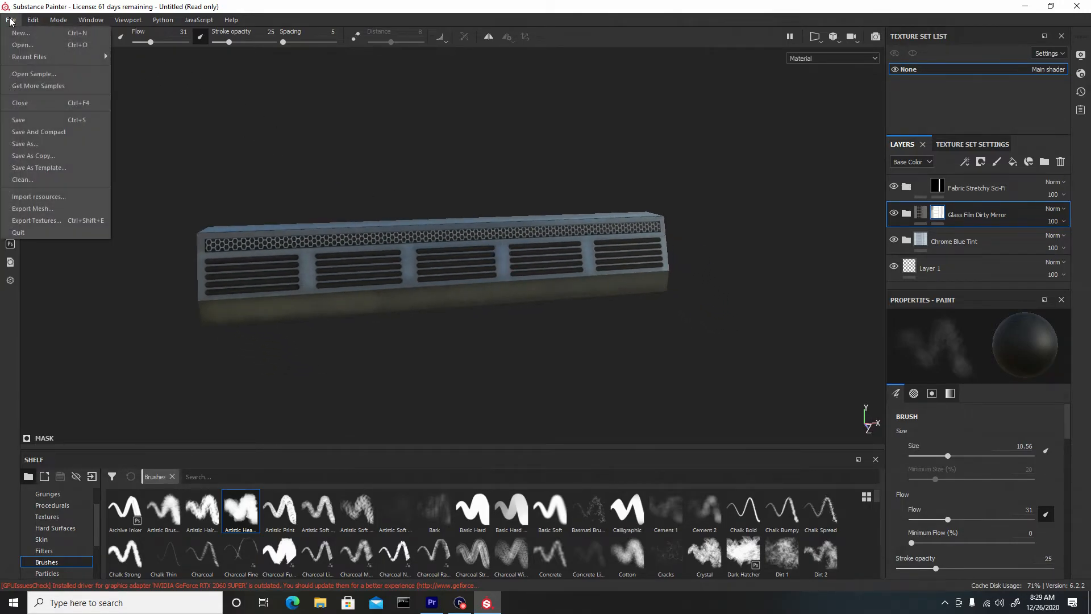
{"action": "left_click", "coordinate": [40, 222]}
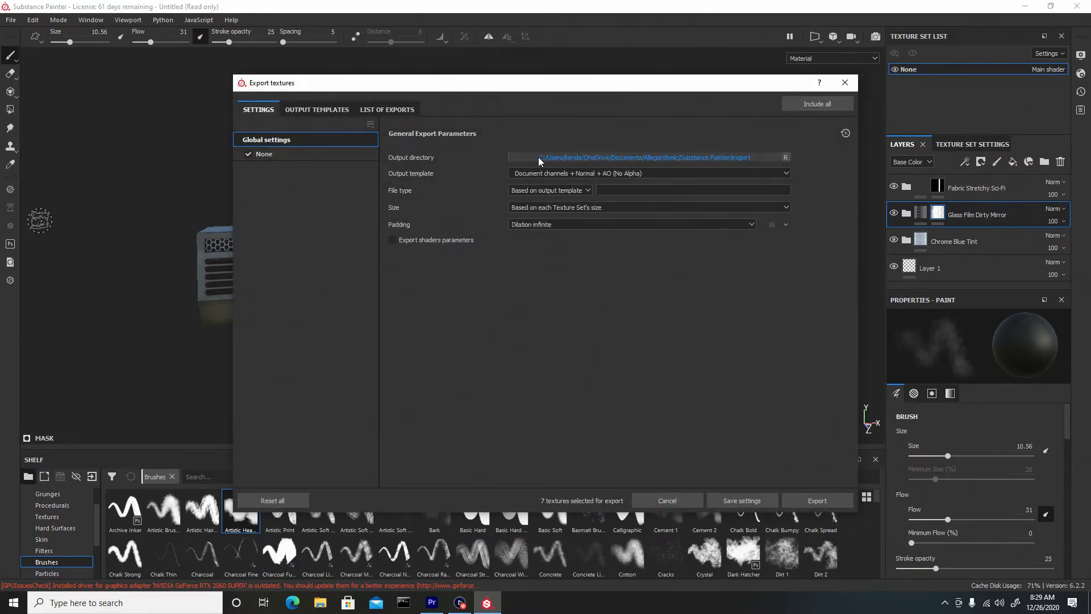
{"action": "left_click", "coordinate": [586, 156]}
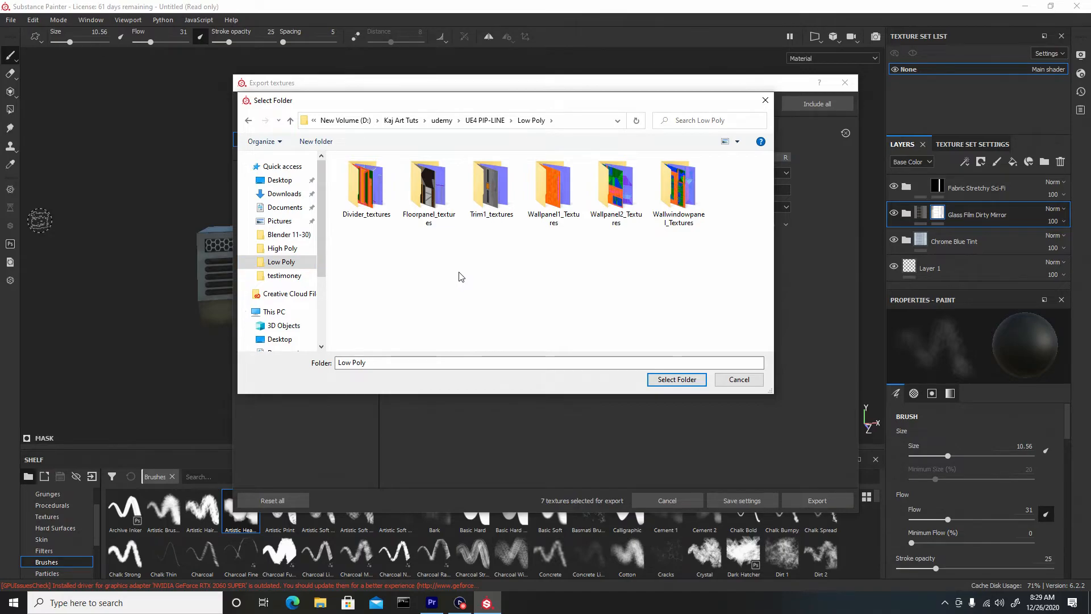
{"action": "key", "text": "ctrl+shift+n"}
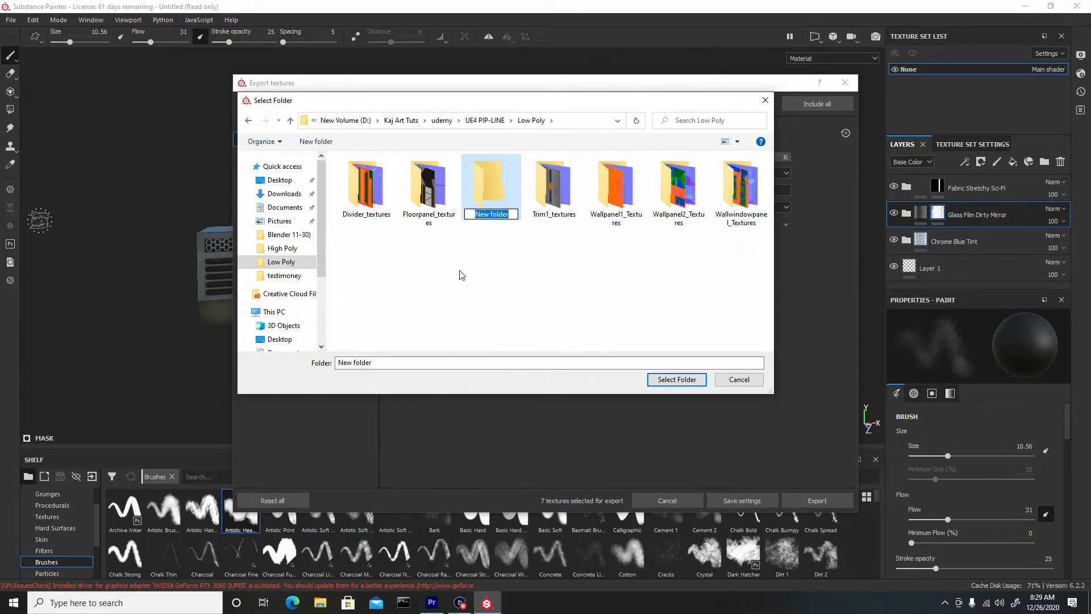
{"action": "type", "text": "T"}
{"action": "type", "text": "rim2"}
{"action": "type", "text": "_lo"}
{"action": "key", "text": "BackSpace"}
{"action": "type", "text": "textures"}
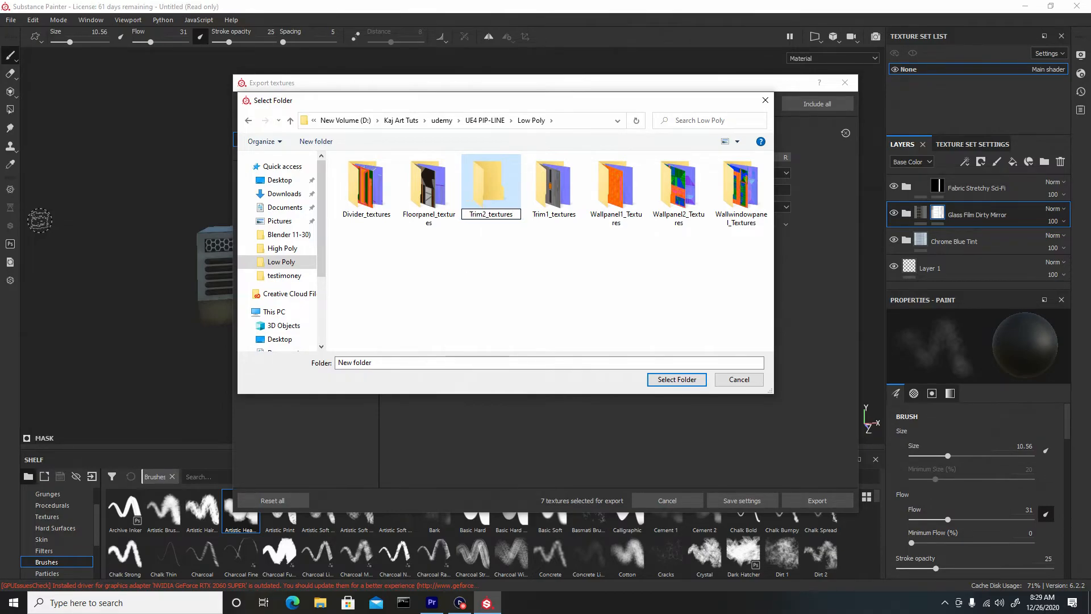
{"action": "key", "text": "Return"}
{"action": "double_click", "coordinate": [548, 183]}
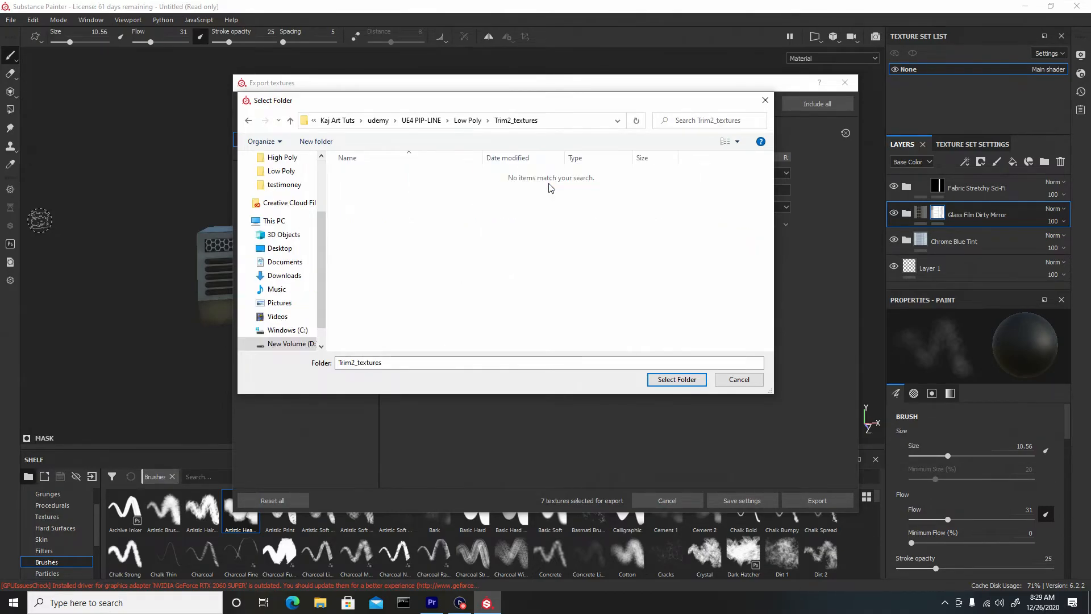
{"action": "left_click", "coordinate": [672, 381]}
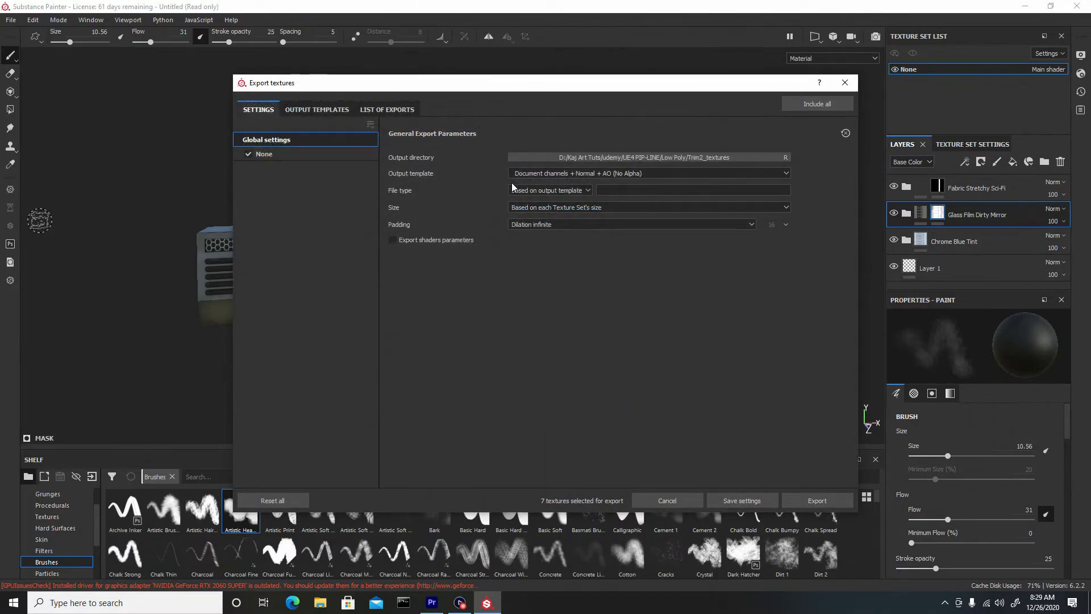
Export the textures with the Unreal Engine 4 (Packed) output template at size 4096.
{"action": "left_click", "coordinate": [540, 174]}
{"action": "scroll", "coordinate": [546, 226], "scroll_direction": "down", "scroll_amount": 5}
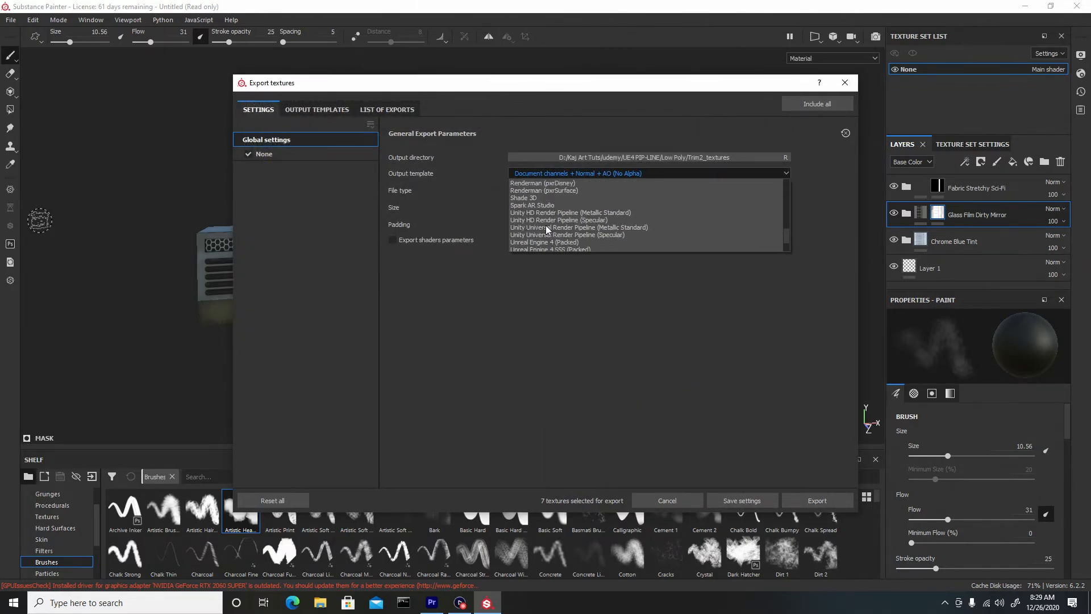
{"action": "scroll", "coordinate": [545, 227], "scroll_direction": "down", "scroll_amount": 2}
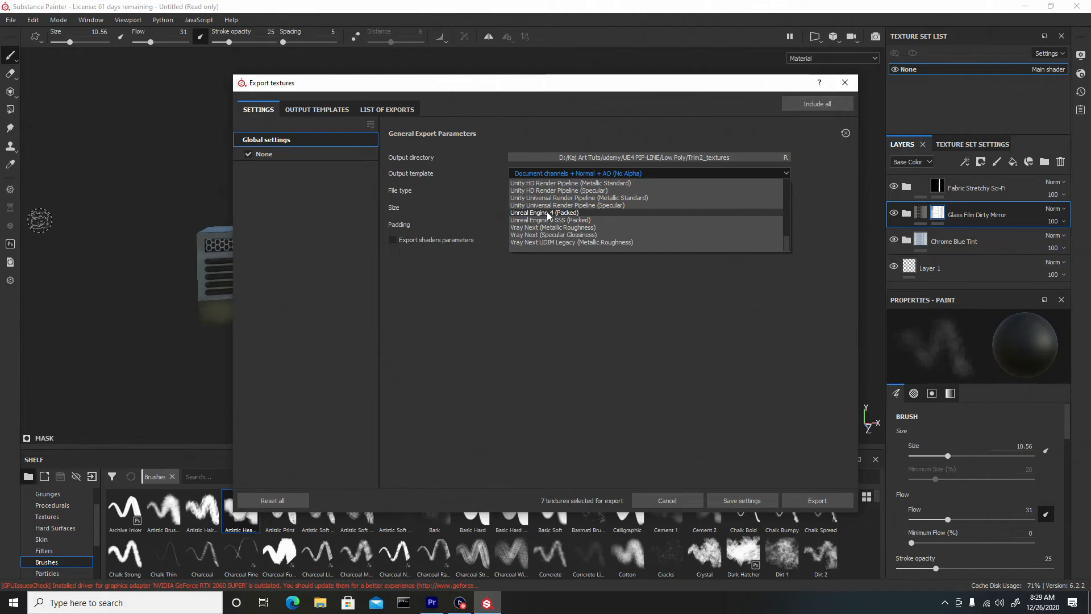
{"action": "left_click", "coordinate": [547, 213]}
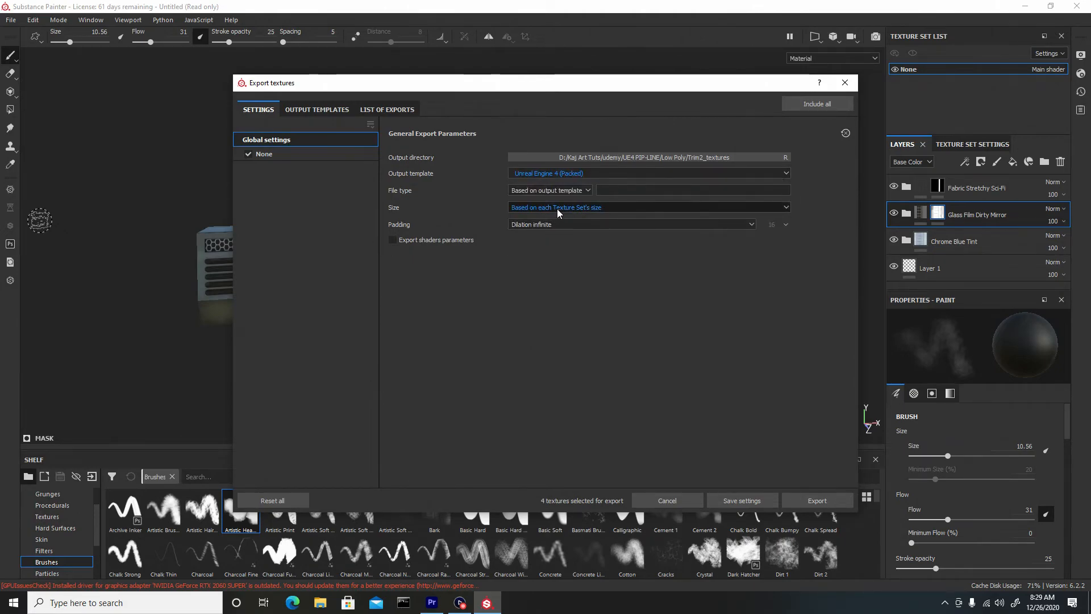
{"action": "left_click", "coordinate": [557, 209]}
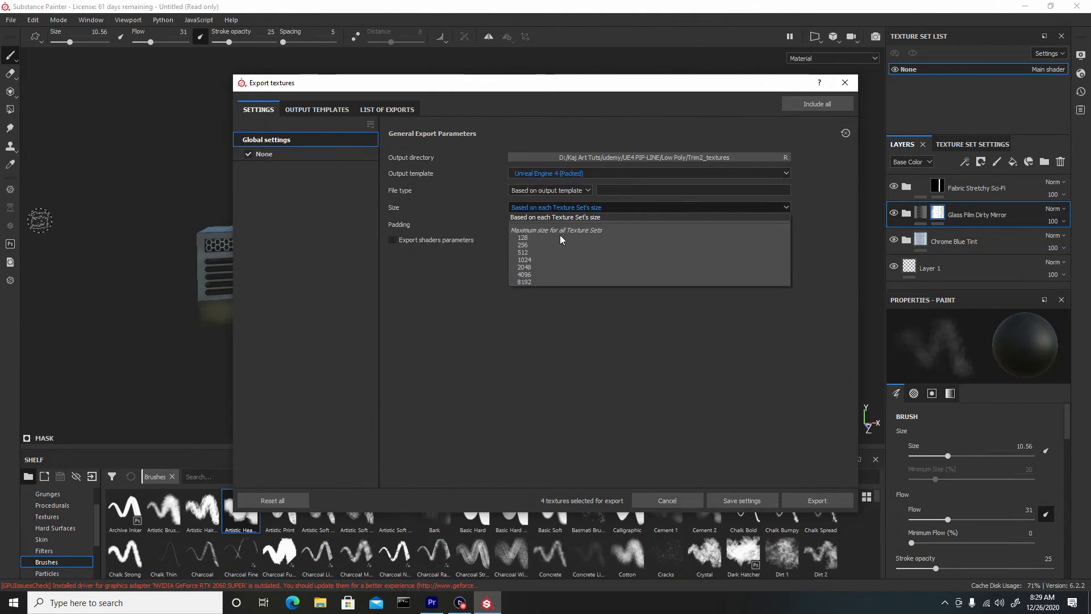
{"action": "left_click", "coordinate": [546, 276]}
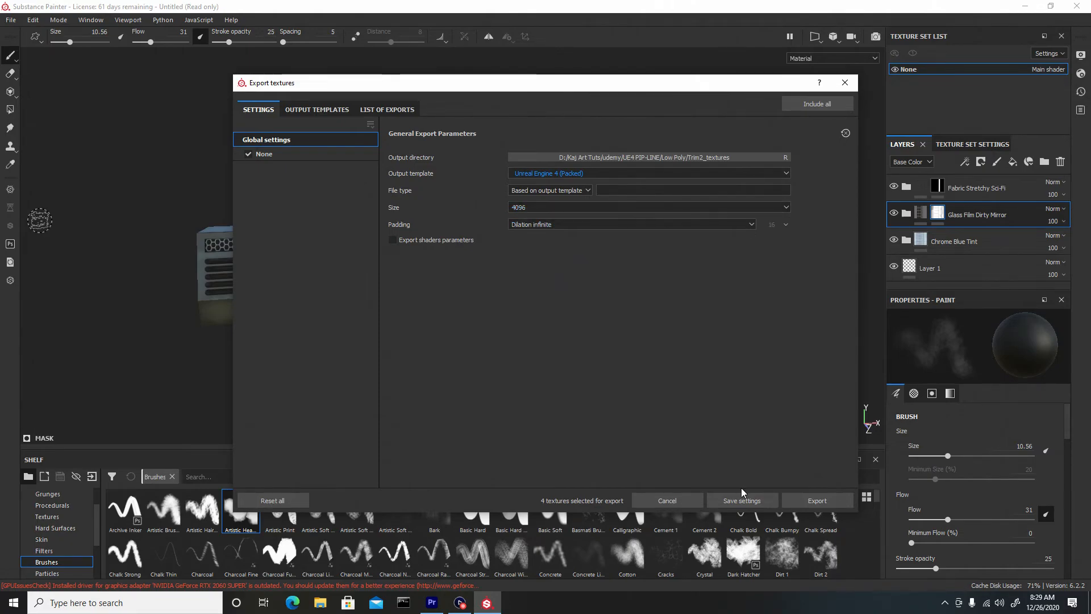
{"action": "left_click", "coordinate": [817, 501]}
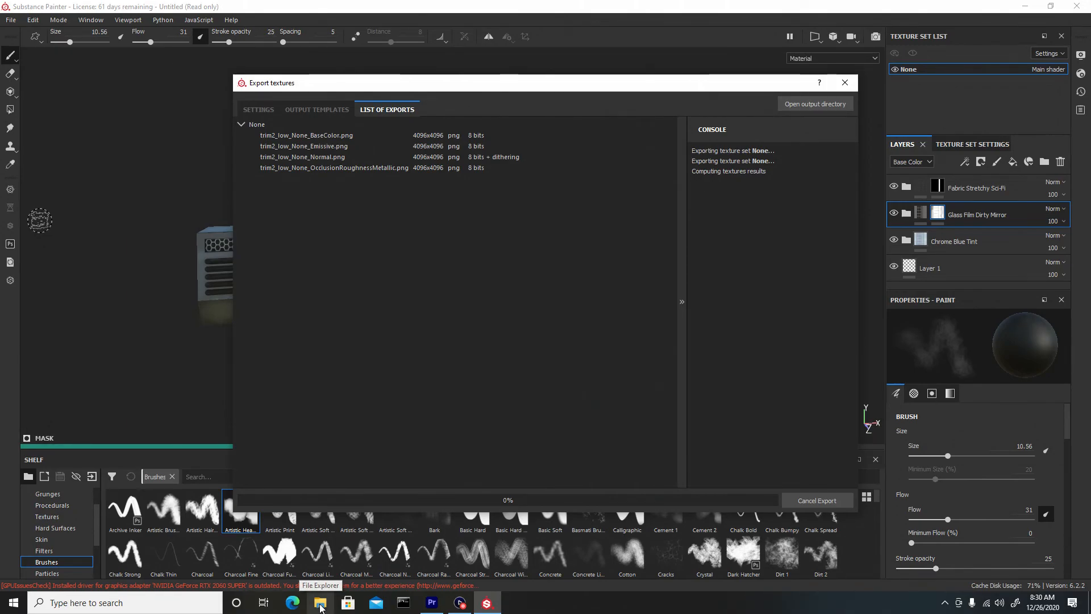
In File Explorer, move the trim2_low mesh file from Low Poly into Trim2_textures and delete the trim2_low MTL file.
{"action": "left_click", "coordinate": [320, 606]}
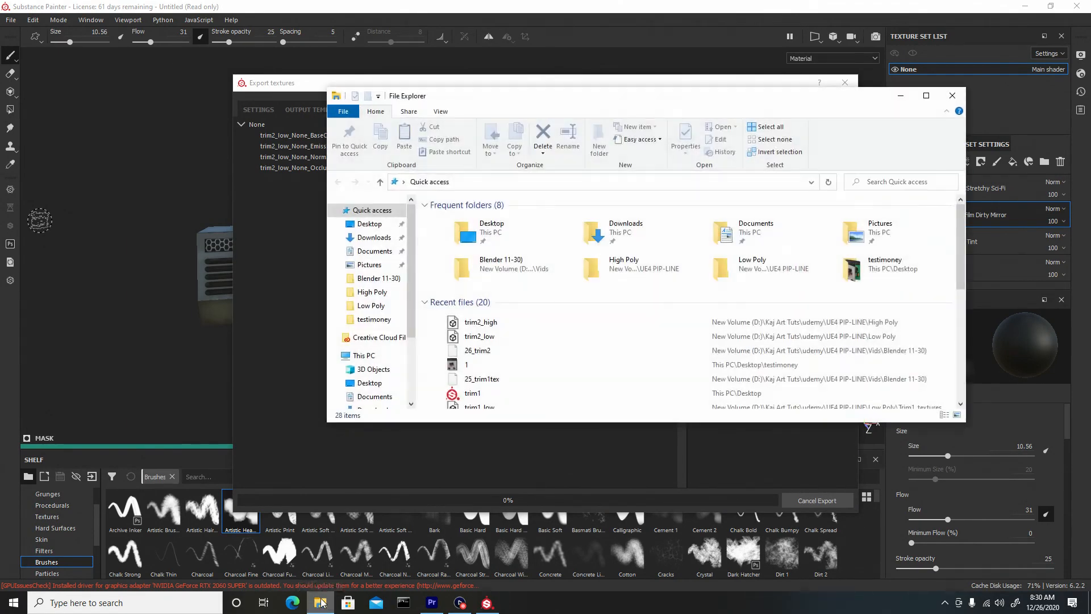
{"action": "double_click", "coordinate": [772, 273]}
{"action": "left_click_drag", "start_coordinate": [451, 310], "coordinate": [659, 245]}
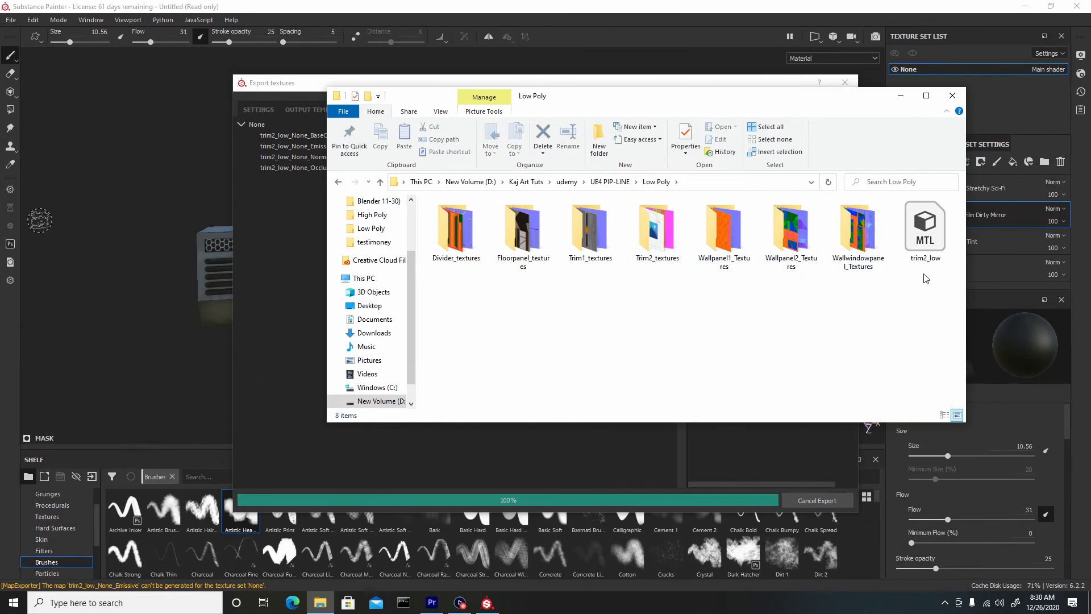
{"action": "left_click", "coordinate": [923, 236]}
{"action": "key", "text": "Delete"}
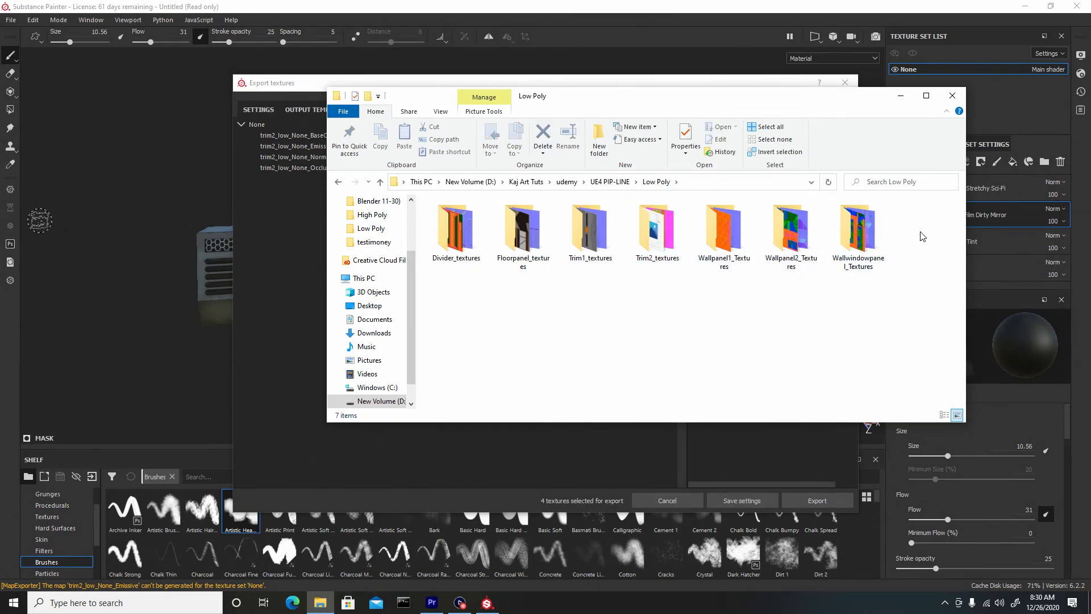